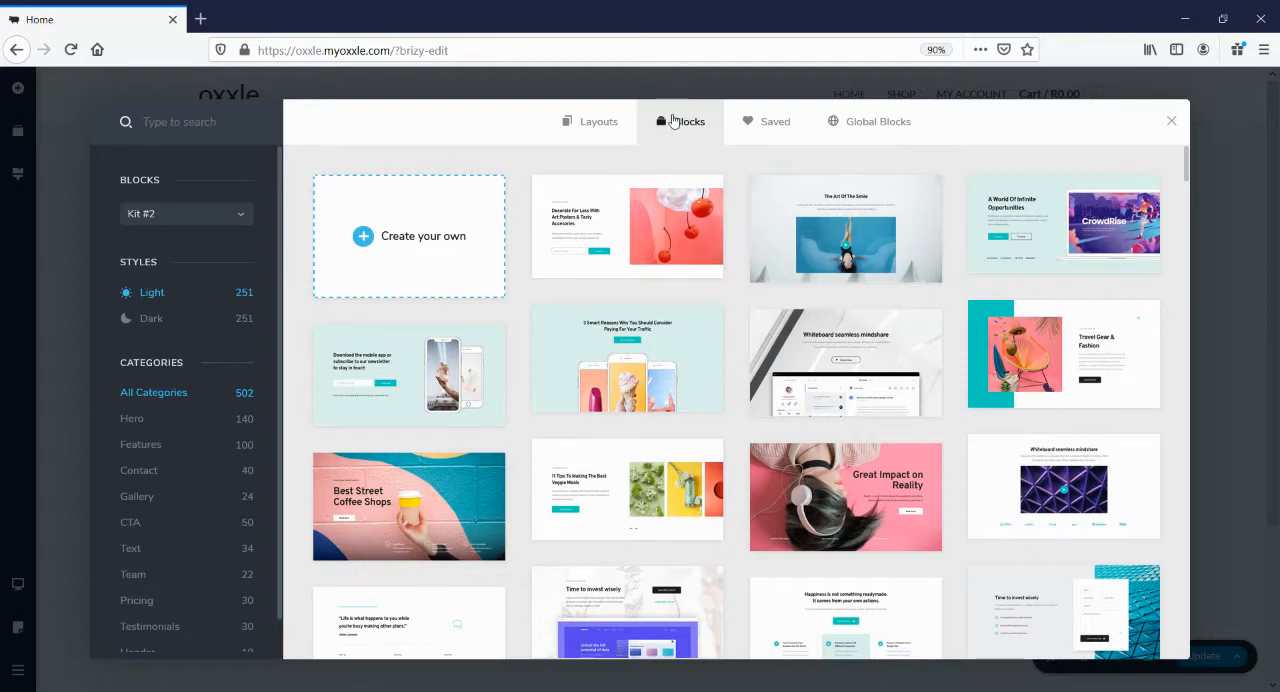
Browse the page designs in the Layouts library across all categories
{"action": "left_click", "coordinate": [598, 123]}
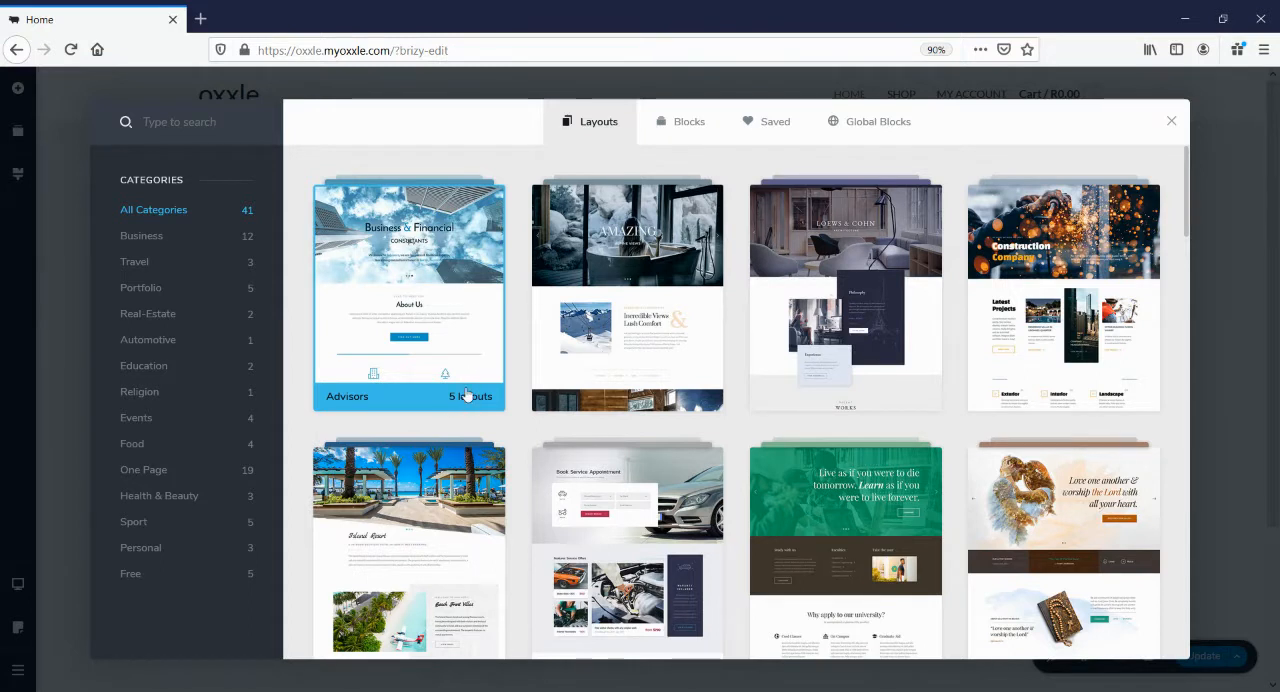
{"action": "scroll", "coordinate": [736, 396], "scroll_direction": "down", "scroll_amount": 4}
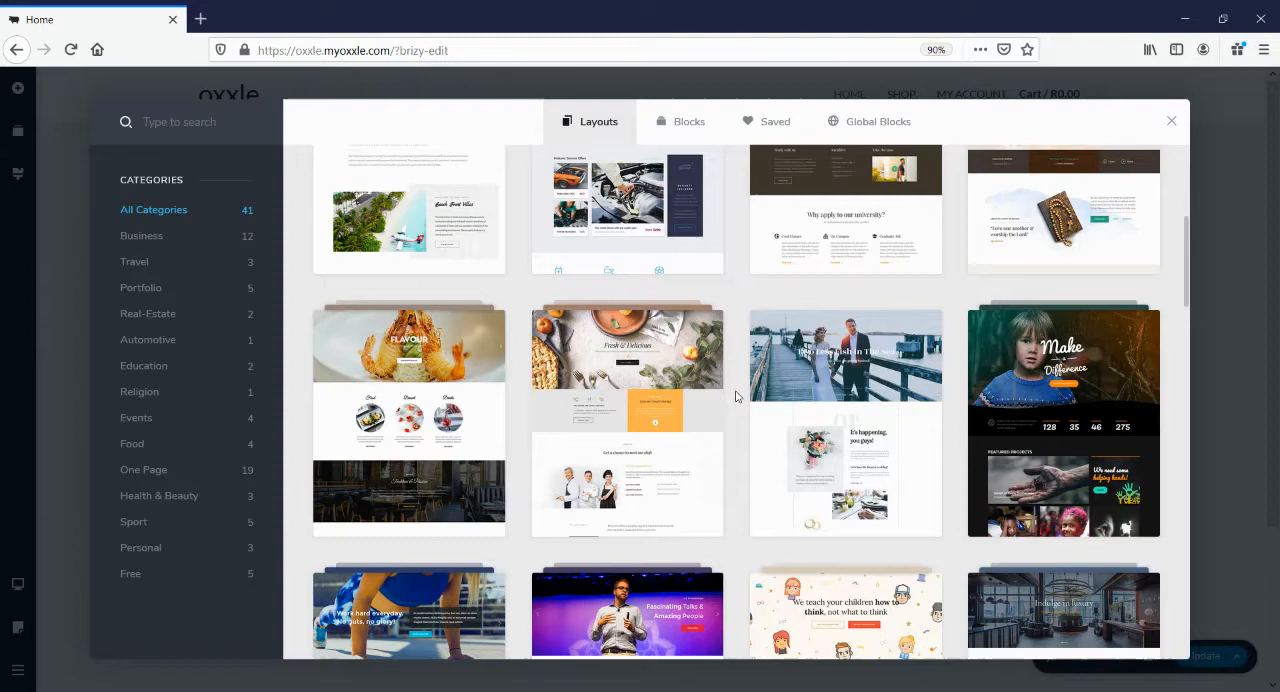
{"action": "scroll", "coordinate": [736, 396], "scroll_direction": "down", "scroll_amount": 2}
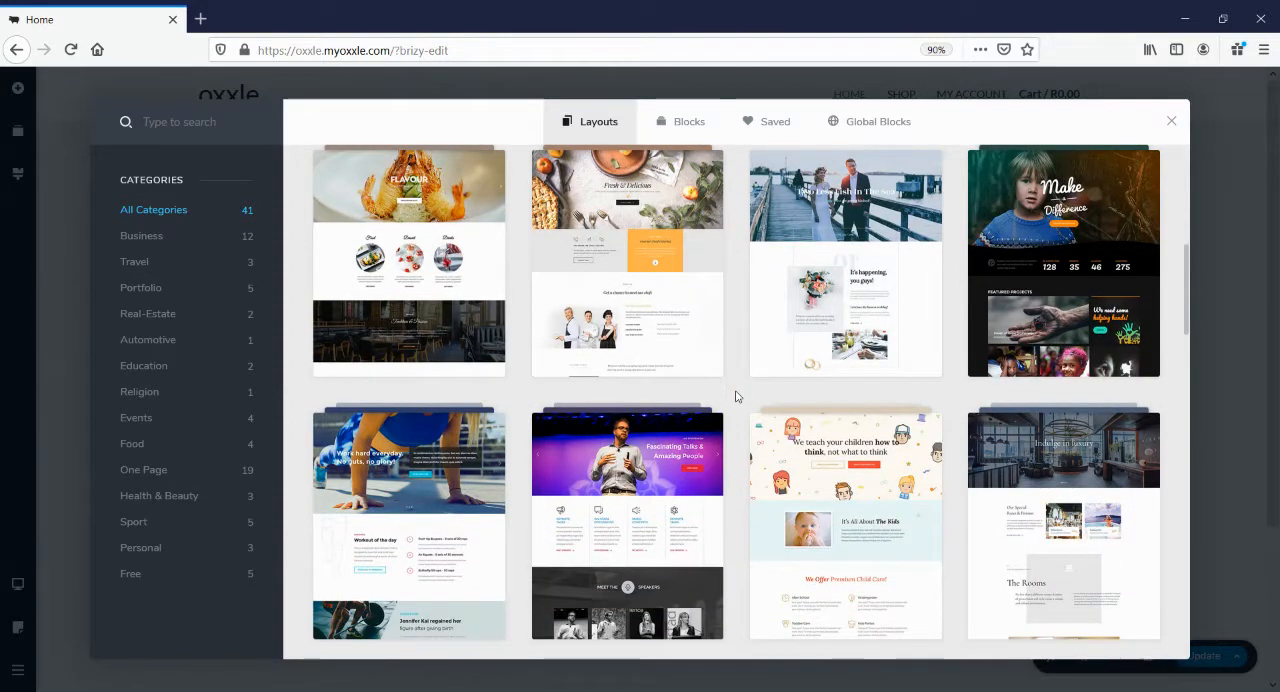
{"action": "scroll", "coordinate": [736, 396], "scroll_direction": "up", "scroll_amount": 6}
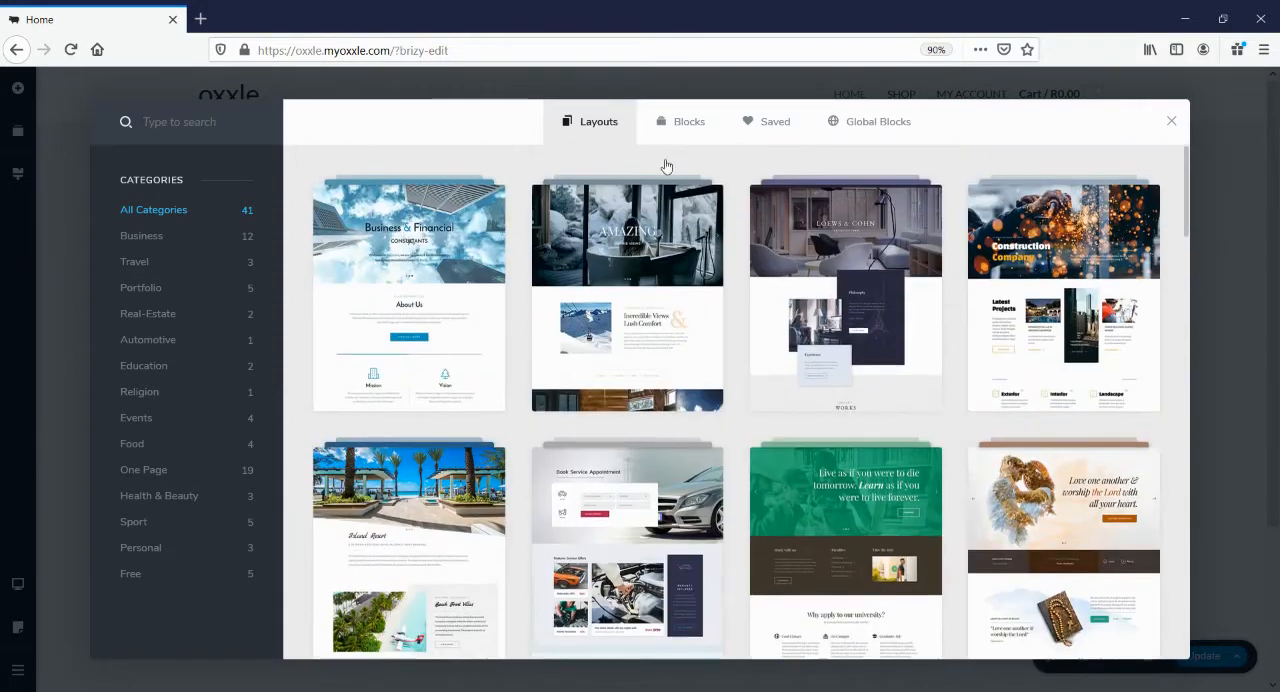
Browse the light-style Kit #2 blocks in the Hero, Features, Contact, Gallery, CTA and Text categories
{"action": "left_click", "coordinate": [678, 124]}
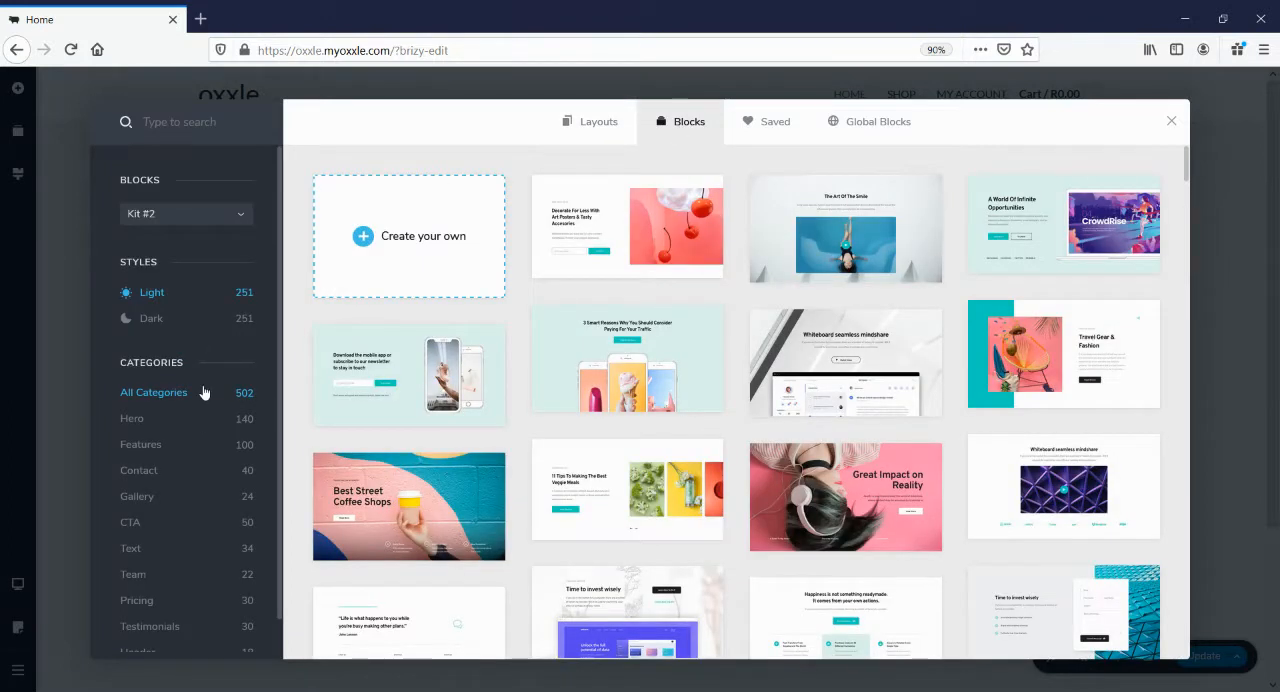
{"action": "left_click", "coordinate": [134, 419]}
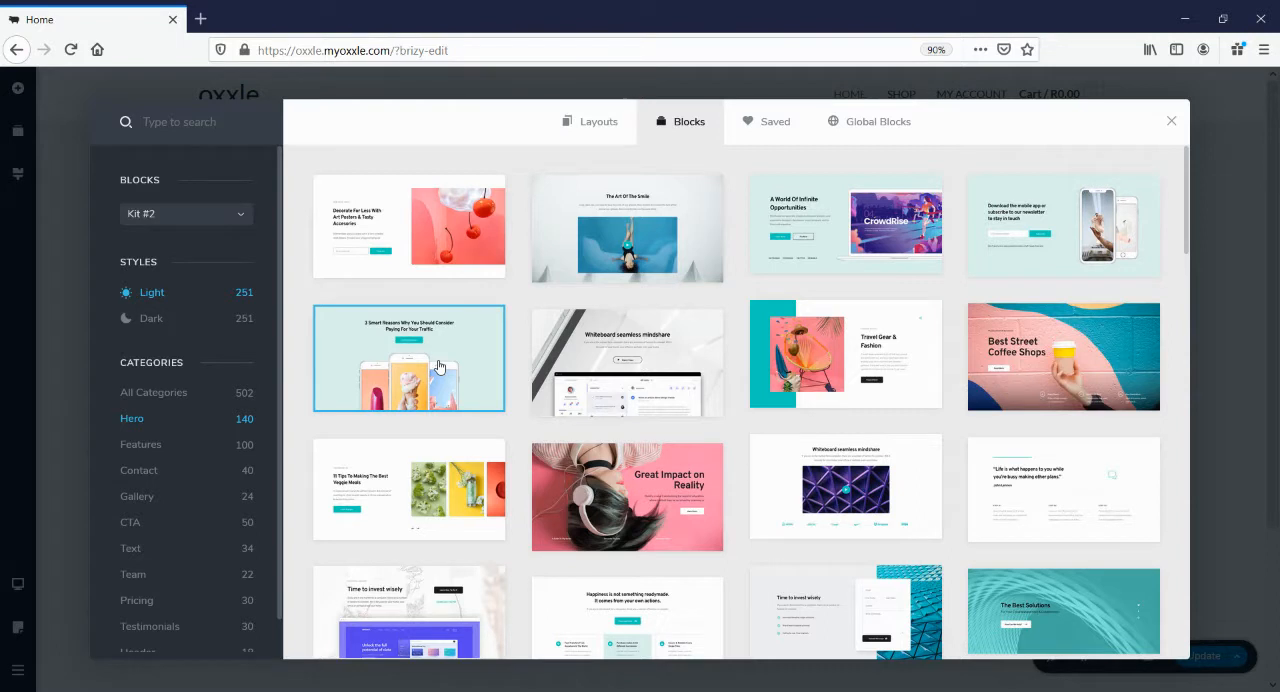
{"action": "left_click", "coordinate": [141, 447]}
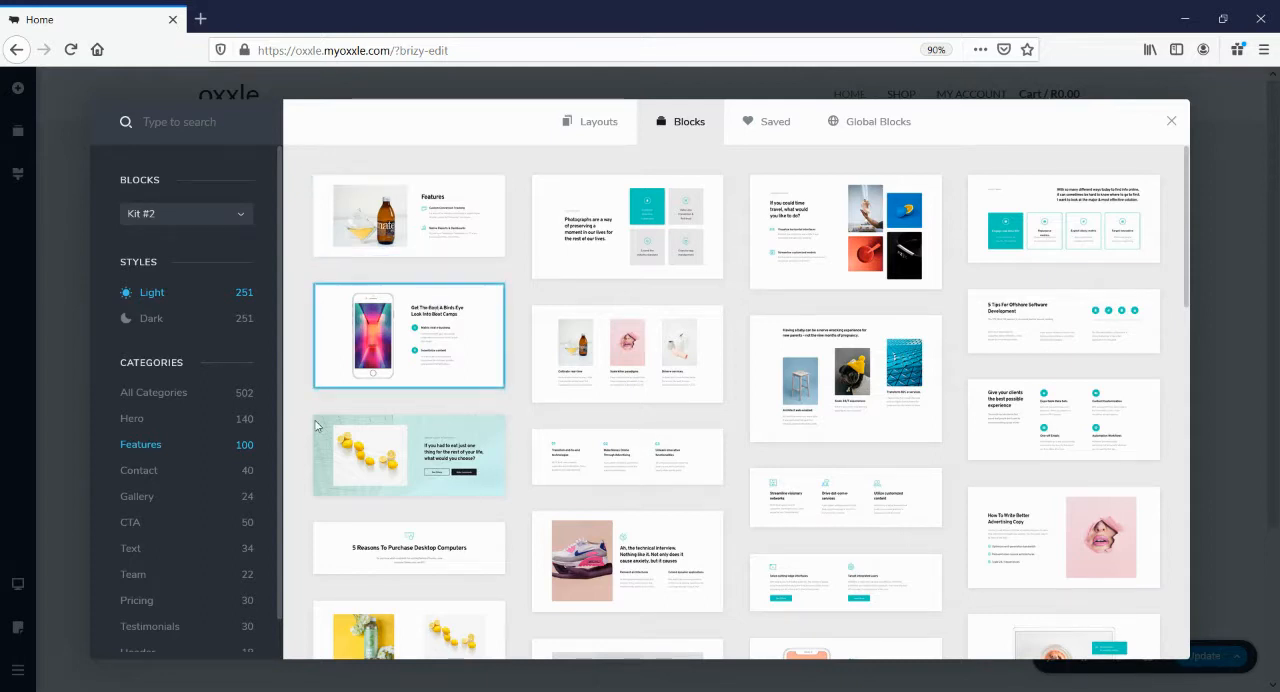
{"action": "left_click", "coordinate": [128, 471]}
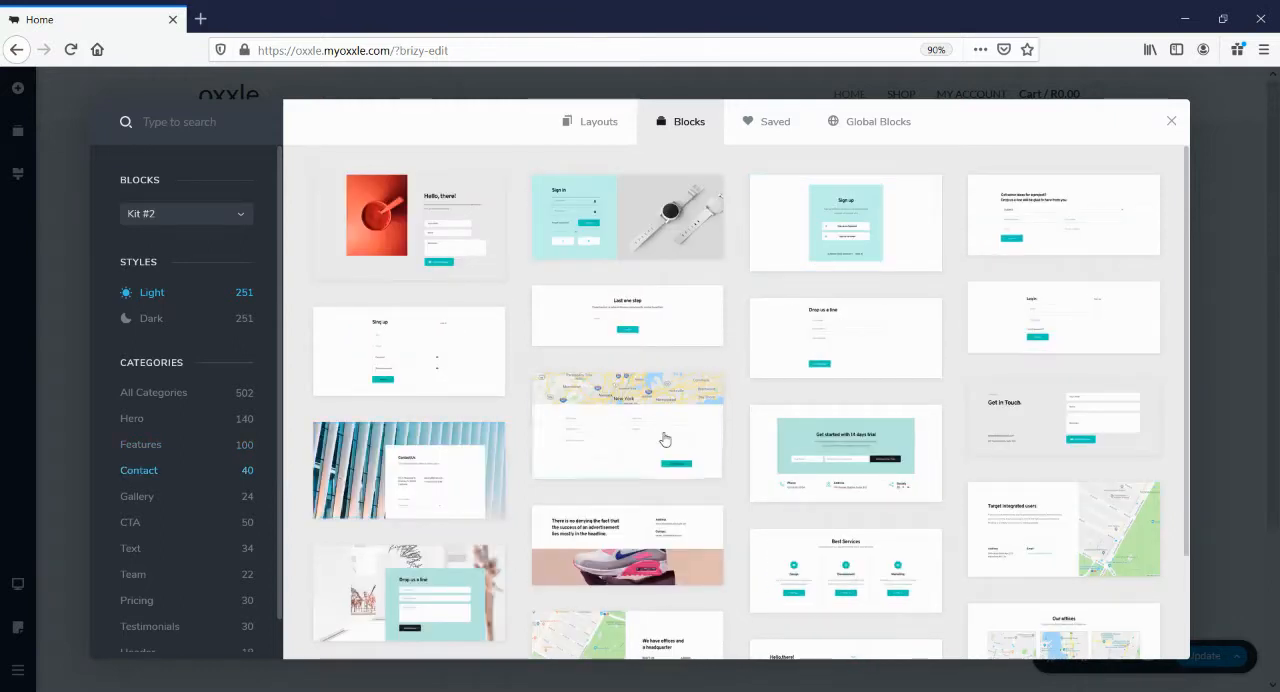
{"action": "scroll", "coordinate": [1021, 450], "scroll_direction": "down", "scroll_amount": 2}
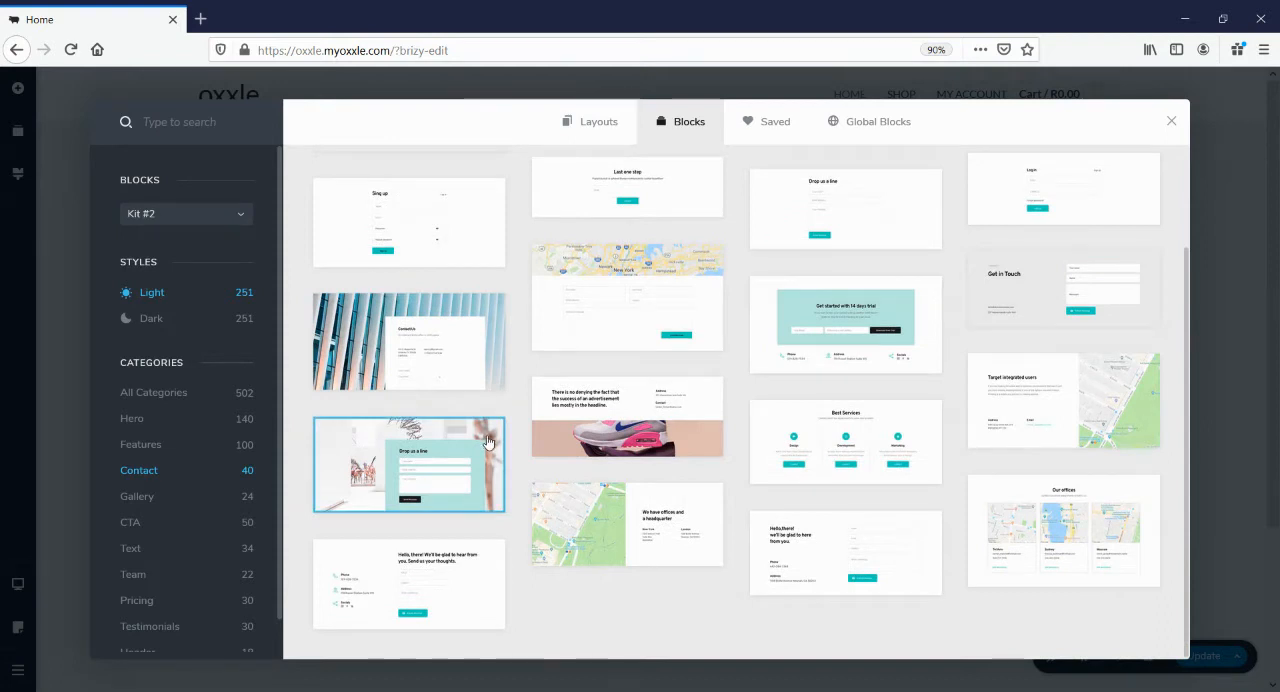
{"action": "left_click", "coordinate": [130, 497]}
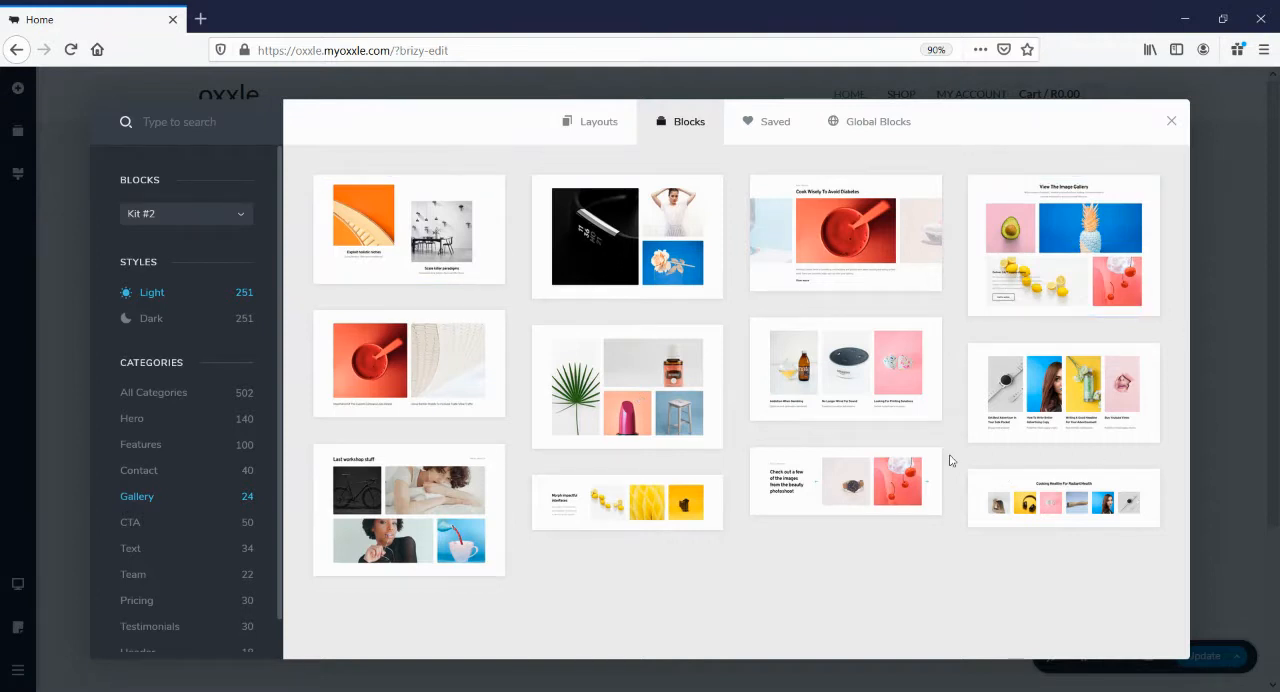
{"action": "left_click", "coordinate": [131, 523]}
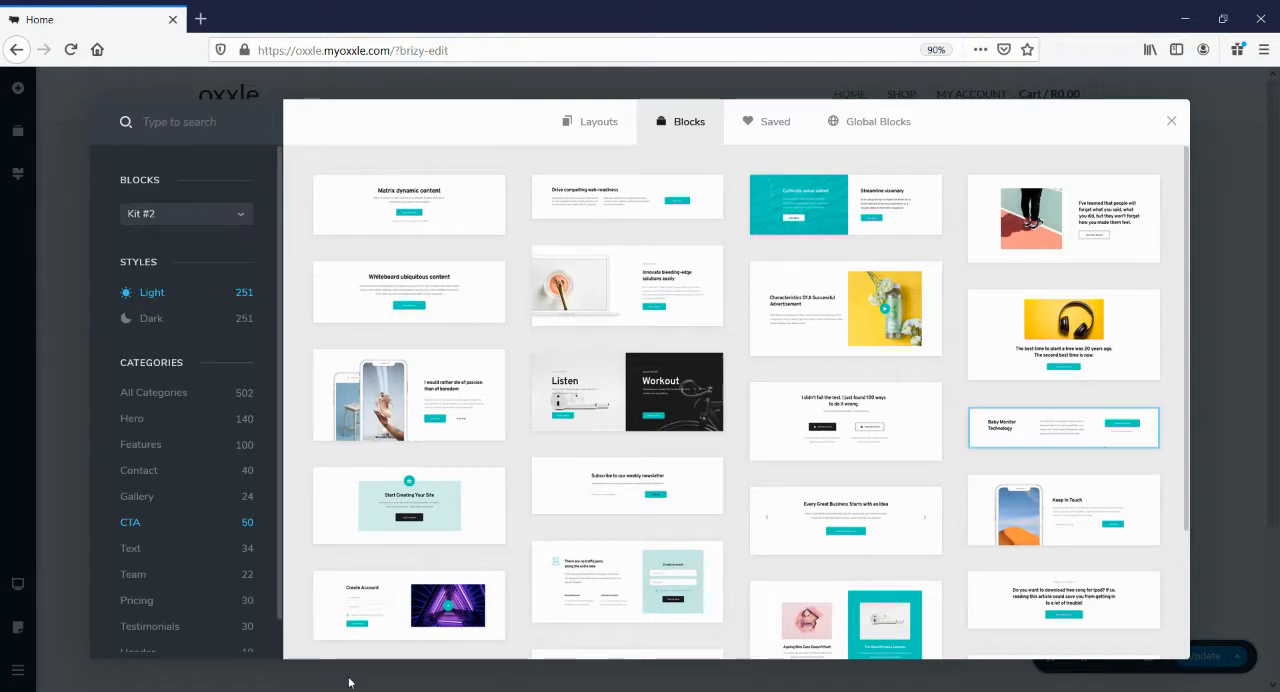
{"action": "left_click", "coordinate": [131, 549]}
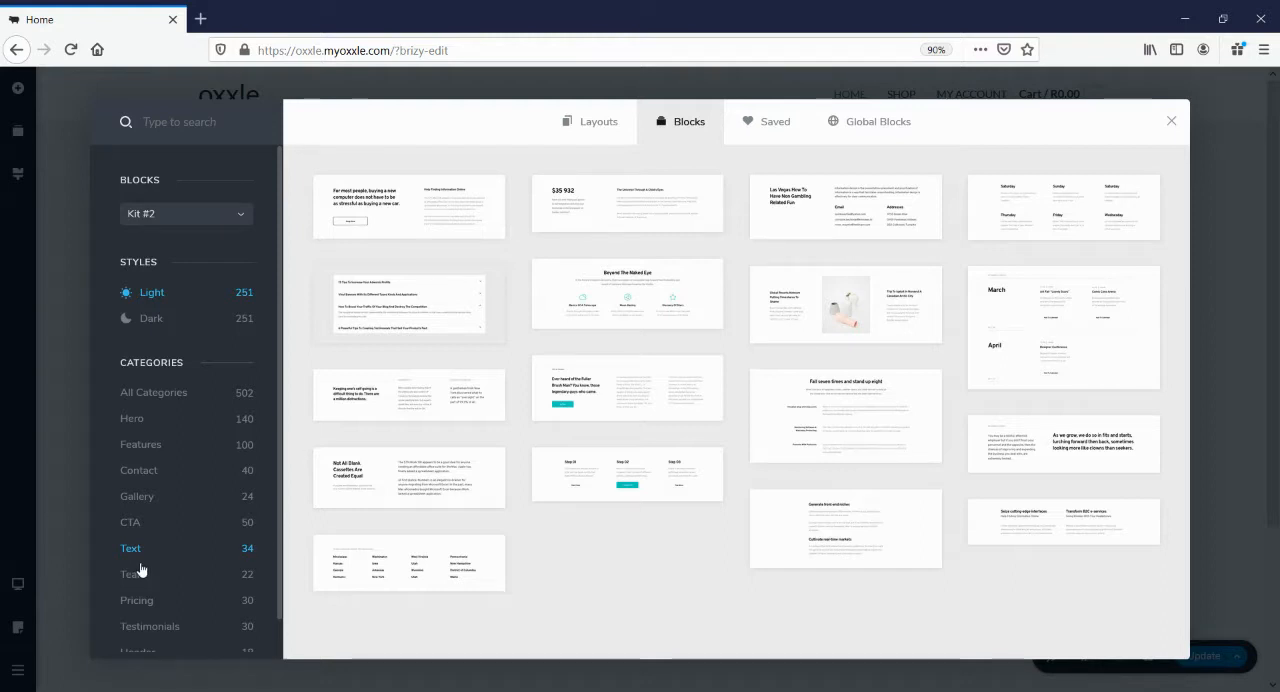
Examine the blocks offered in the Team, Pricing, Testimonials, Header and Footers categories
{"action": "left_click", "coordinate": [134, 570]}
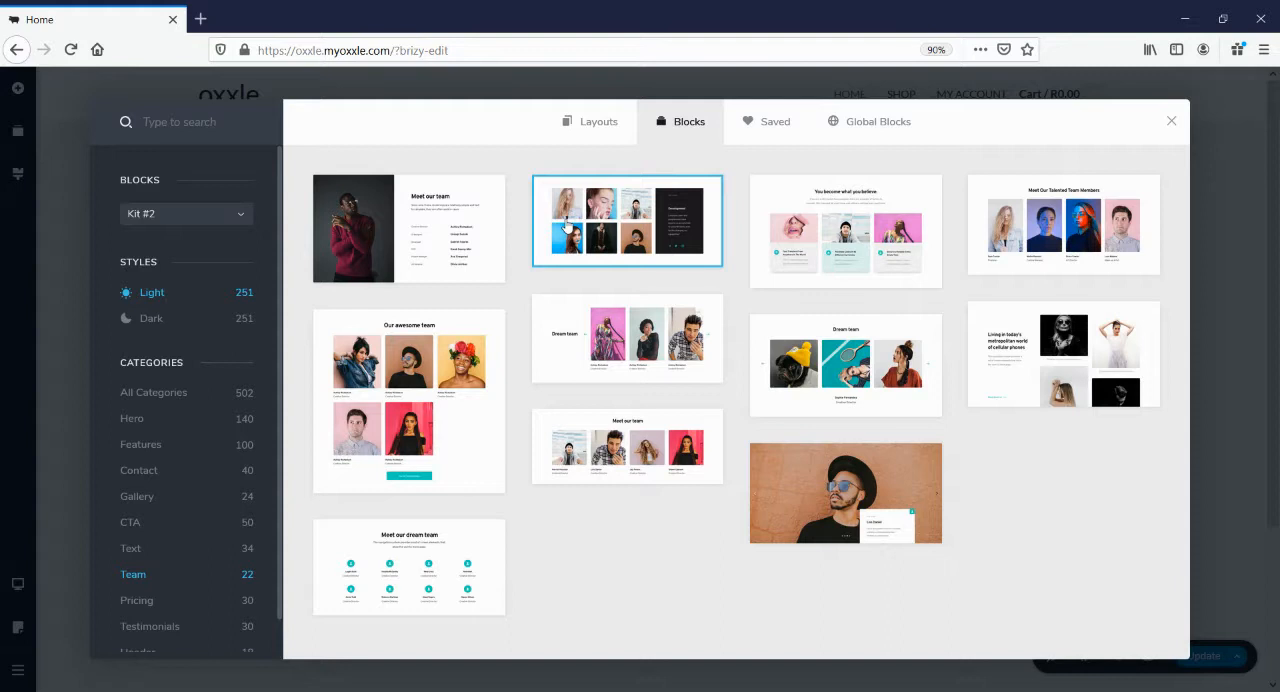
{"action": "left_click", "coordinate": [136, 600]}
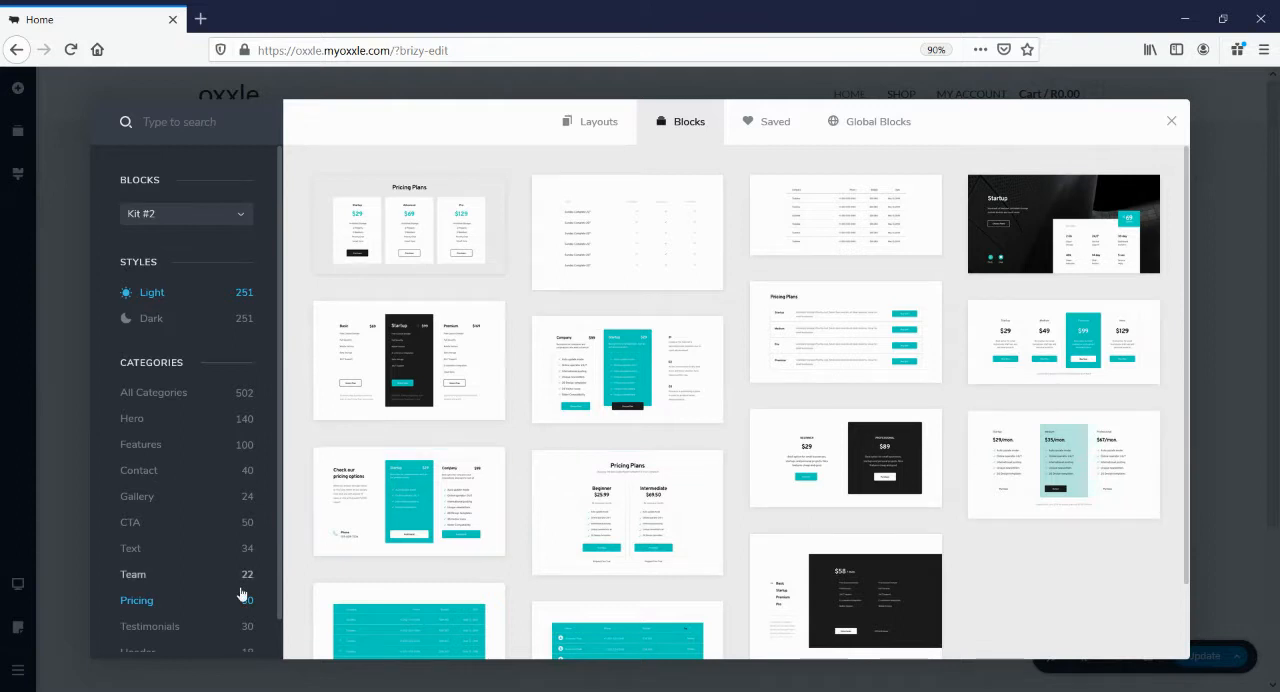
{"action": "scroll", "coordinate": [160, 588], "scroll_direction": "down", "scroll_amount": 1}
{"action": "left_click", "coordinate": [155, 592]}
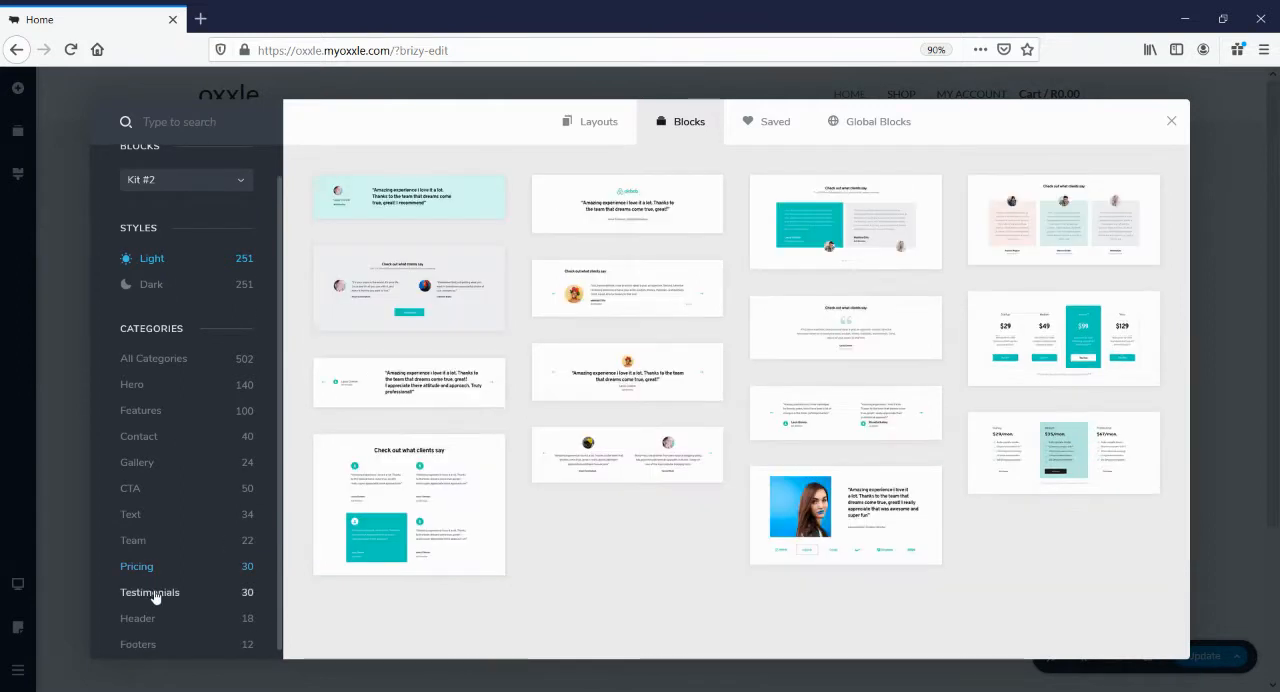
{"action": "left_click", "coordinate": [142, 620]}
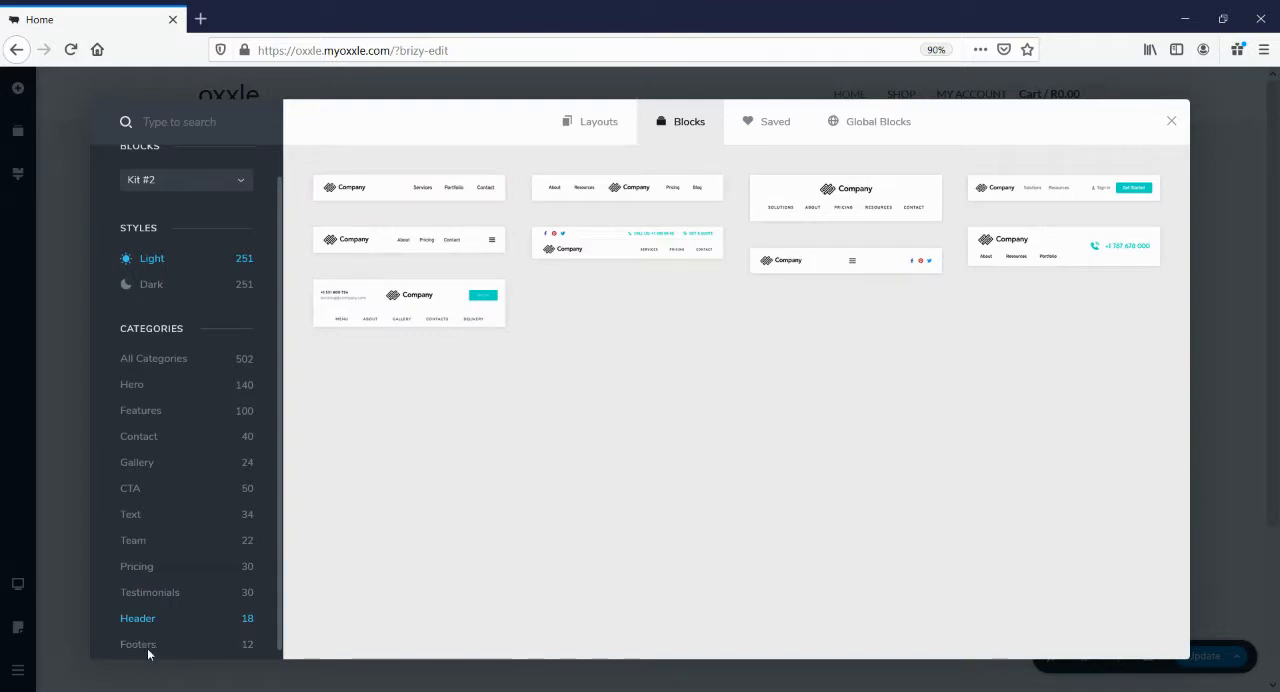
{"action": "left_click", "coordinate": [147, 645]}
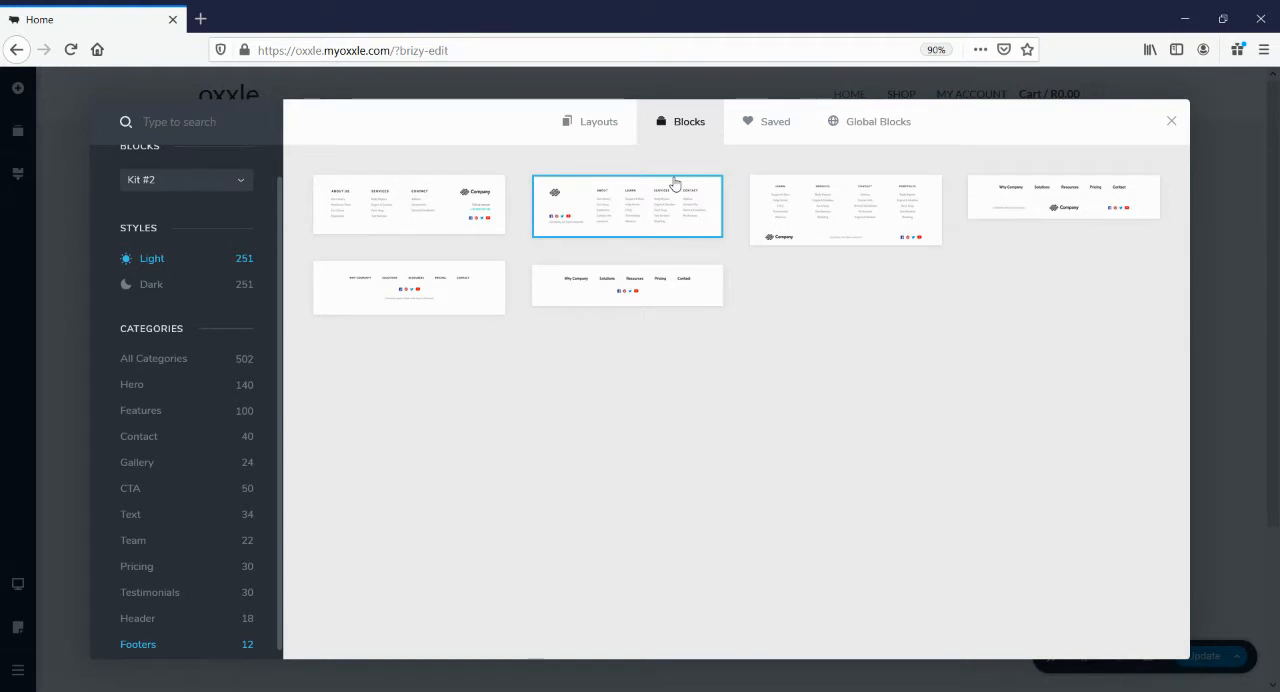
View the footer blocks in the Dark style, switching the block kit to Kit #1 and back to Kit #2
{"action": "left_click", "coordinate": [156, 285]}
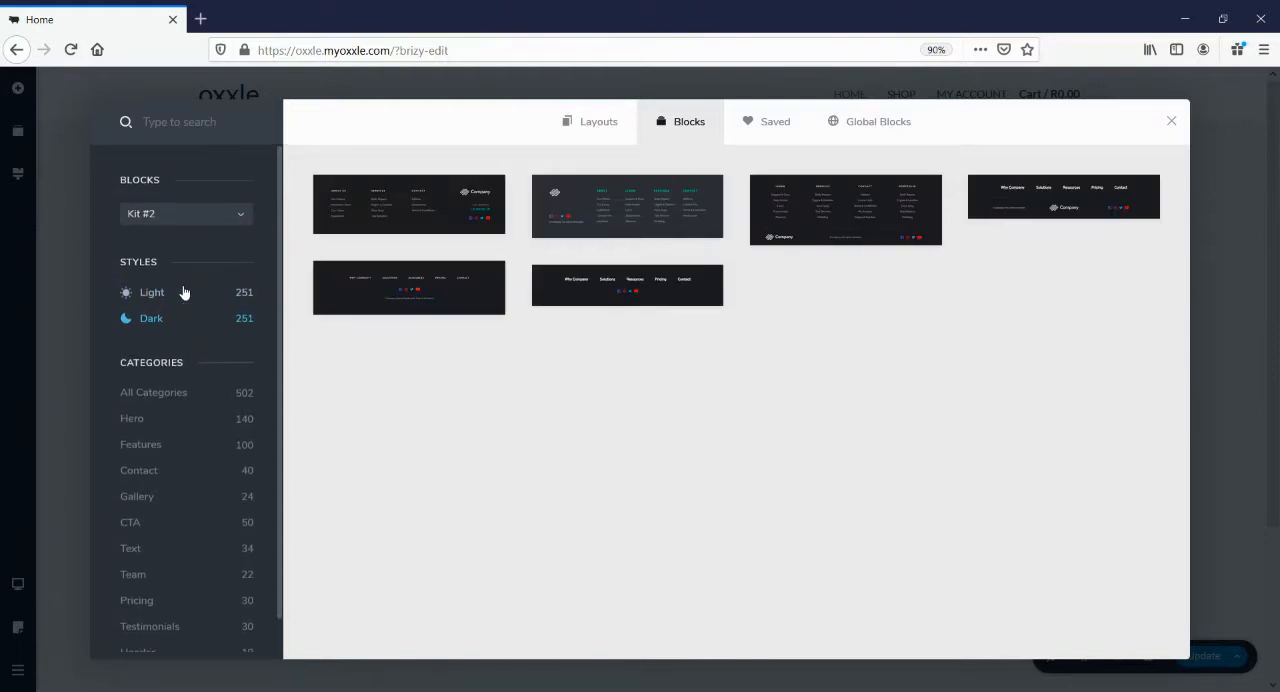
{"action": "left_click", "coordinate": [172, 220]}
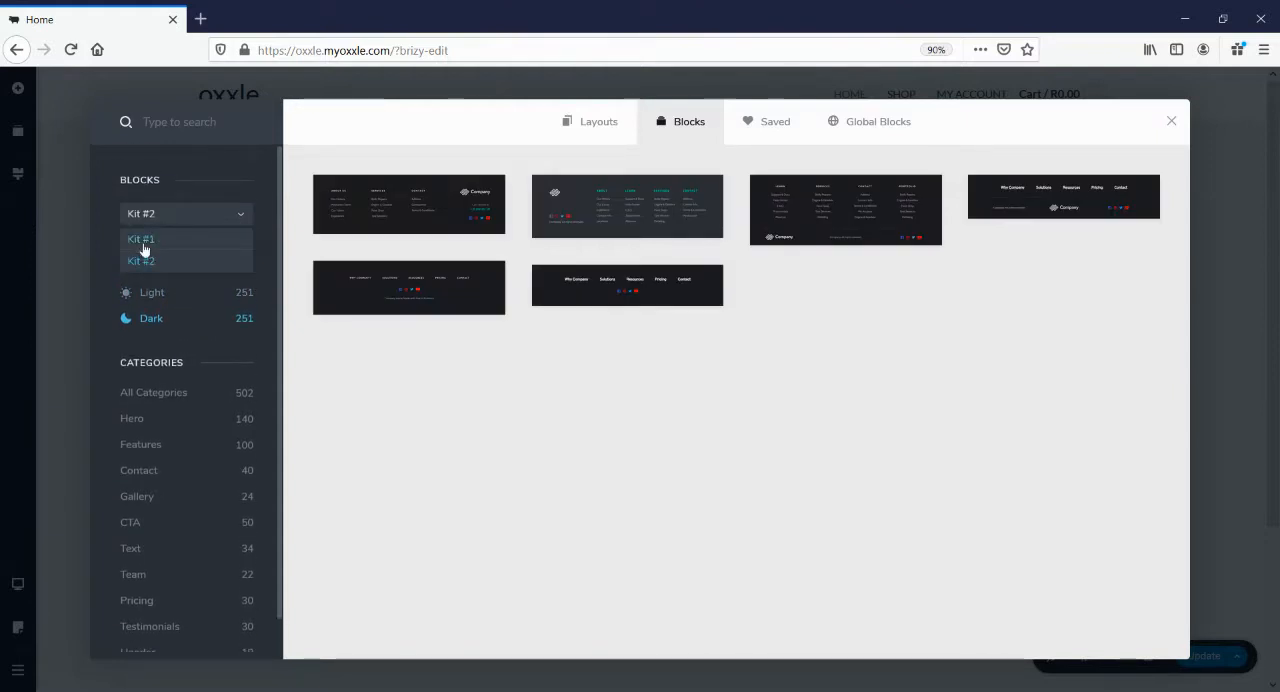
{"action": "left_click", "coordinate": [142, 240]}
{"action": "left_click", "coordinate": [152, 217]}
{"action": "left_click", "coordinate": [151, 262]}
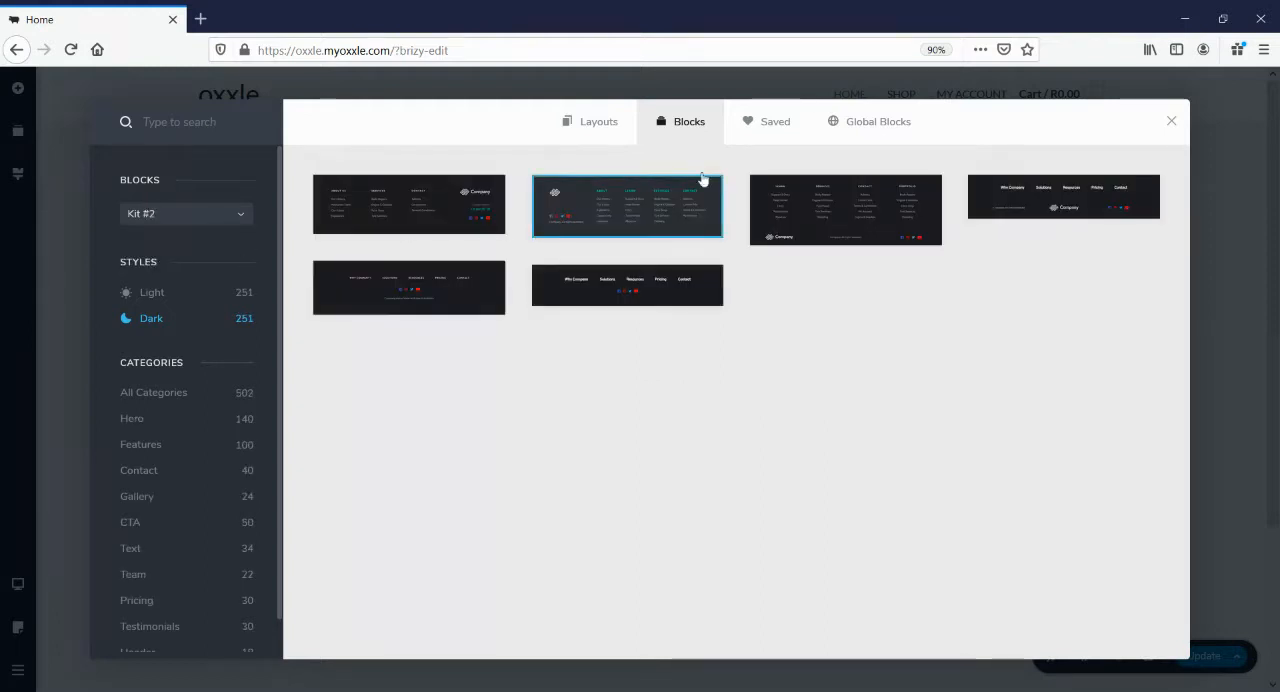
Return to the Layouts library and look through the full collection of layout packs, from the first to the last
{"action": "left_click", "coordinate": [598, 127]}
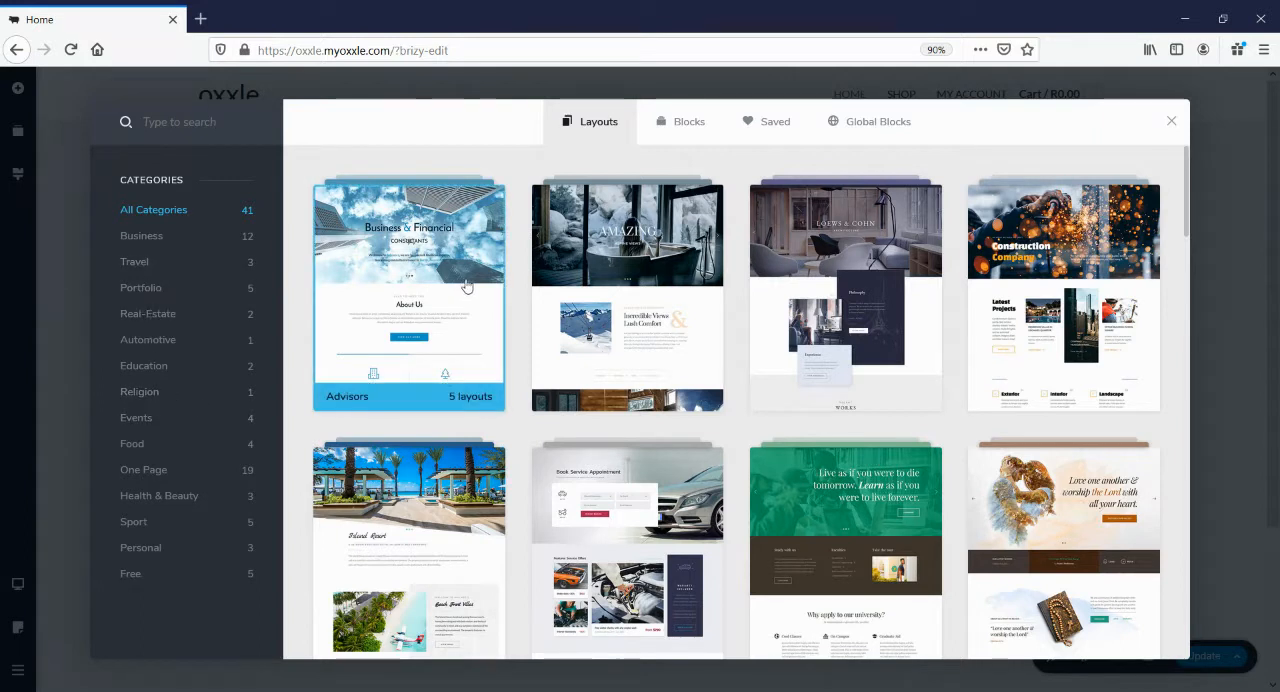
{"action": "scroll", "coordinate": [1081, 271], "scroll_direction": "down", "scroll_amount": 2}
{"action": "scroll", "coordinate": [1081, 271], "scroll_direction": "down", "scroll_amount": 2}
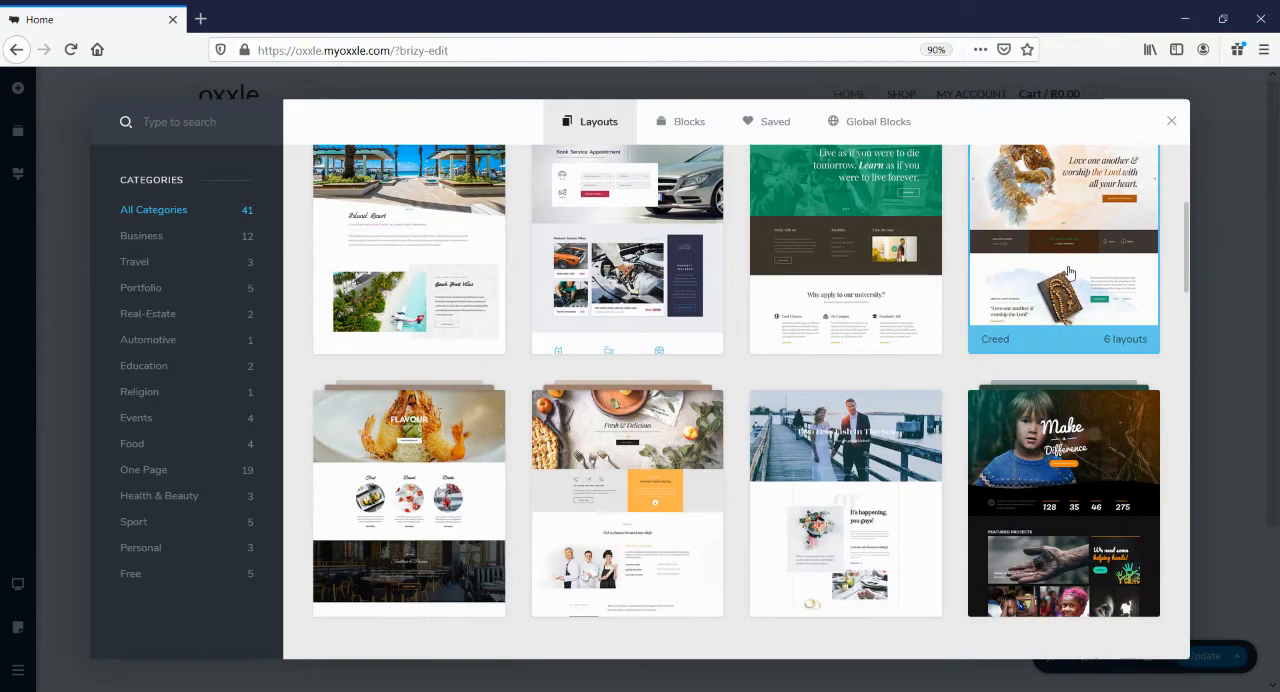
{"action": "scroll", "coordinate": [1068, 272], "scroll_direction": "down", "scroll_amount": 6}
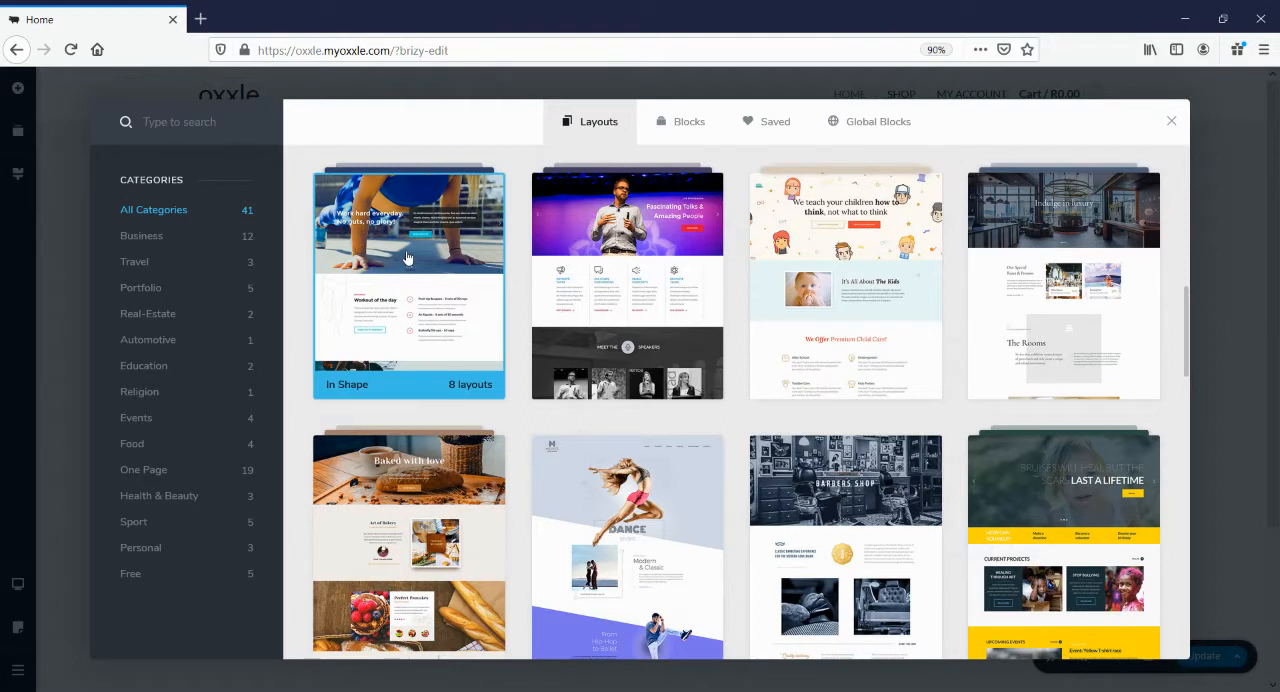
{"action": "scroll", "coordinate": [602, 245], "scroll_direction": "down", "scroll_amount": 2}
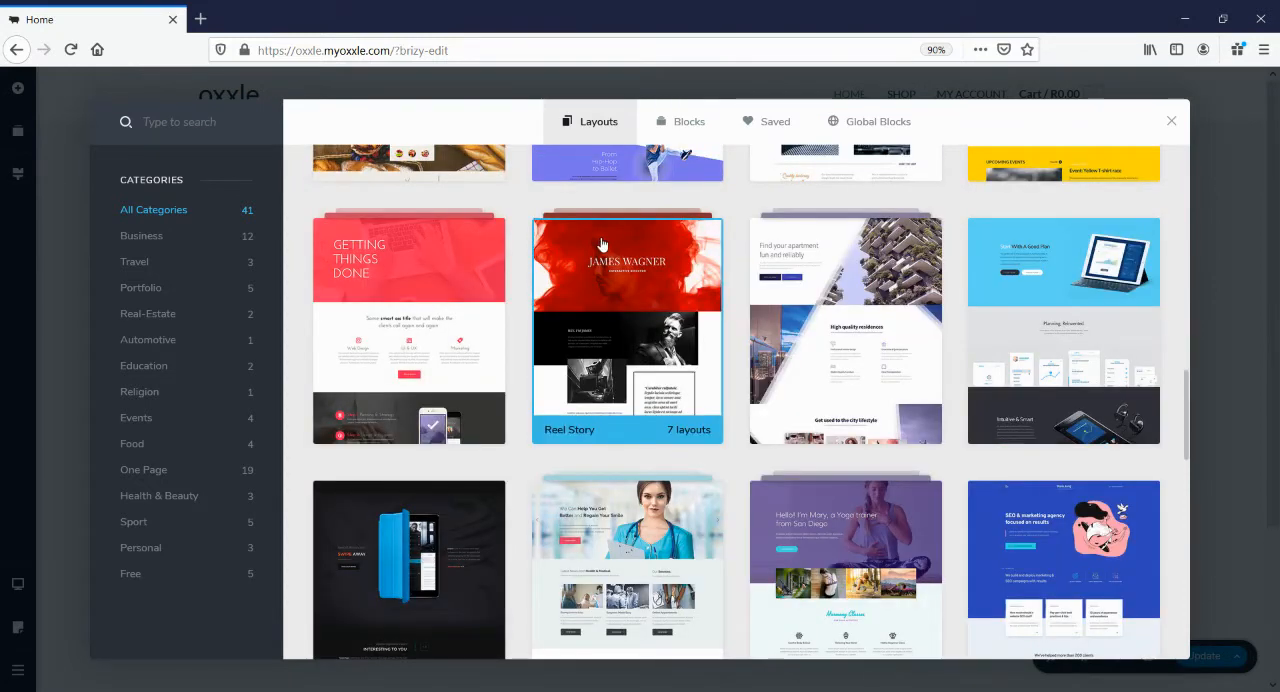
{"action": "scroll", "coordinate": [803, 330], "scroll_direction": "down", "scroll_amount": 3}
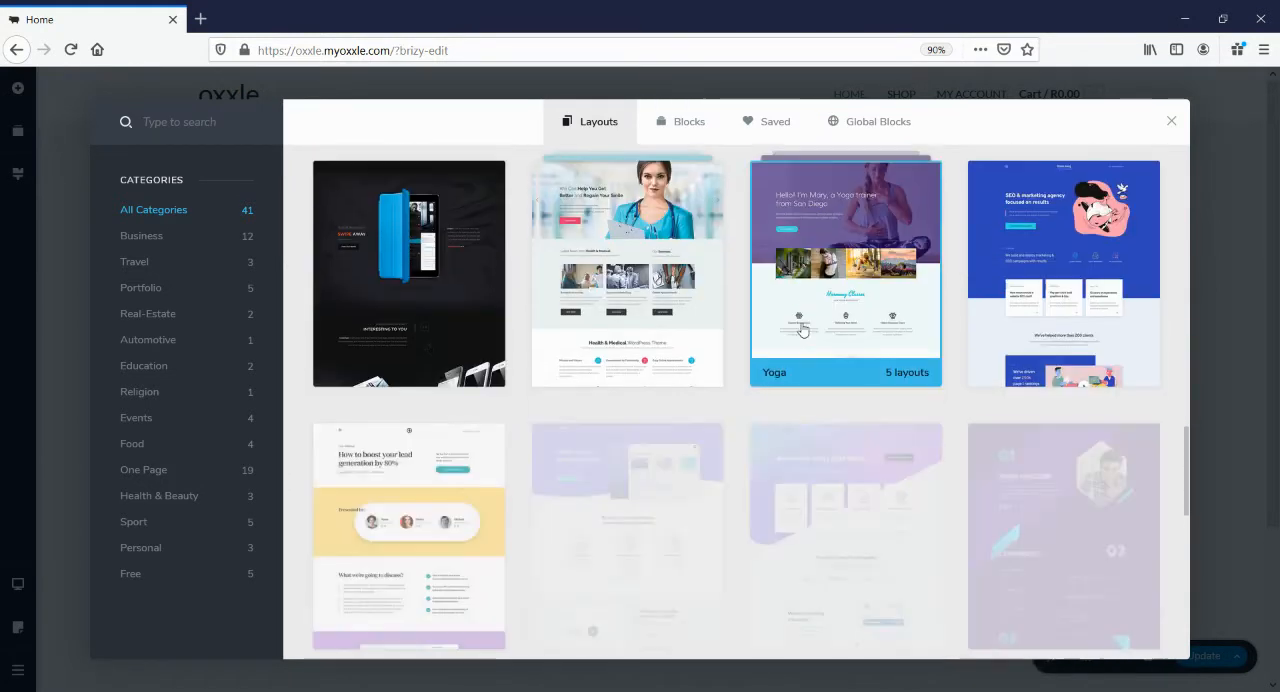
{"action": "scroll", "coordinate": [803, 330], "scroll_direction": "down", "scroll_amount": 2}
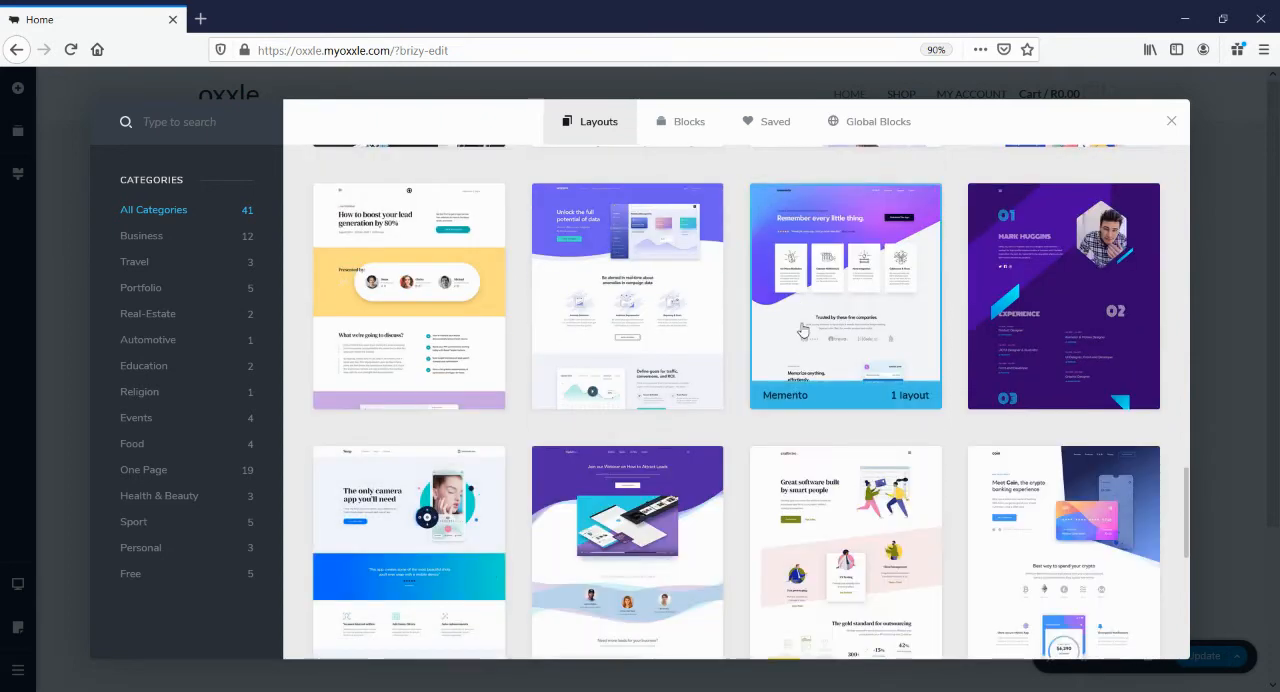
{"action": "scroll", "coordinate": [803, 330], "scroll_direction": "down", "scroll_amount": 4}
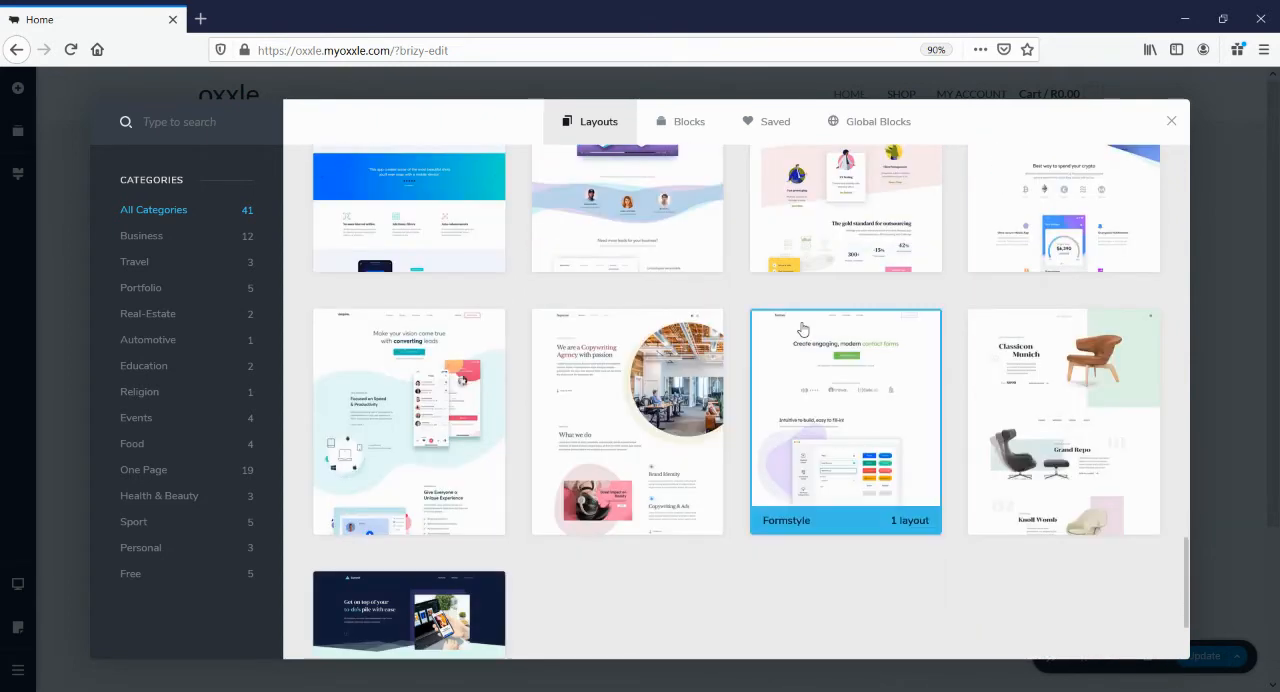
{"action": "scroll", "coordinate": [803, 330], "scroll_direction": "down", "scroll_amount": 2}
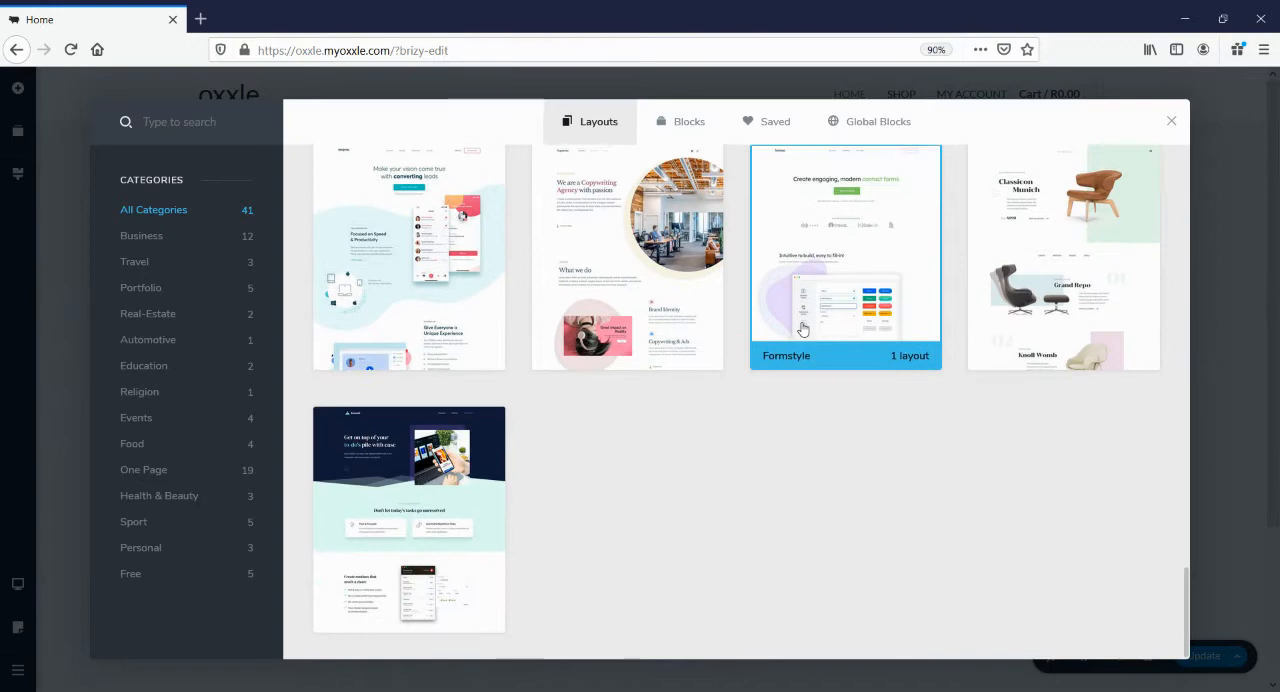
{"action": "scroll", "coordinate": [803, 330], "scroll_direction": "up", "scroll_amount": 2}
{"action": "scroll", "coordinate": [803, 330], "scroll_direction": "up", "scroll_amount": 5}
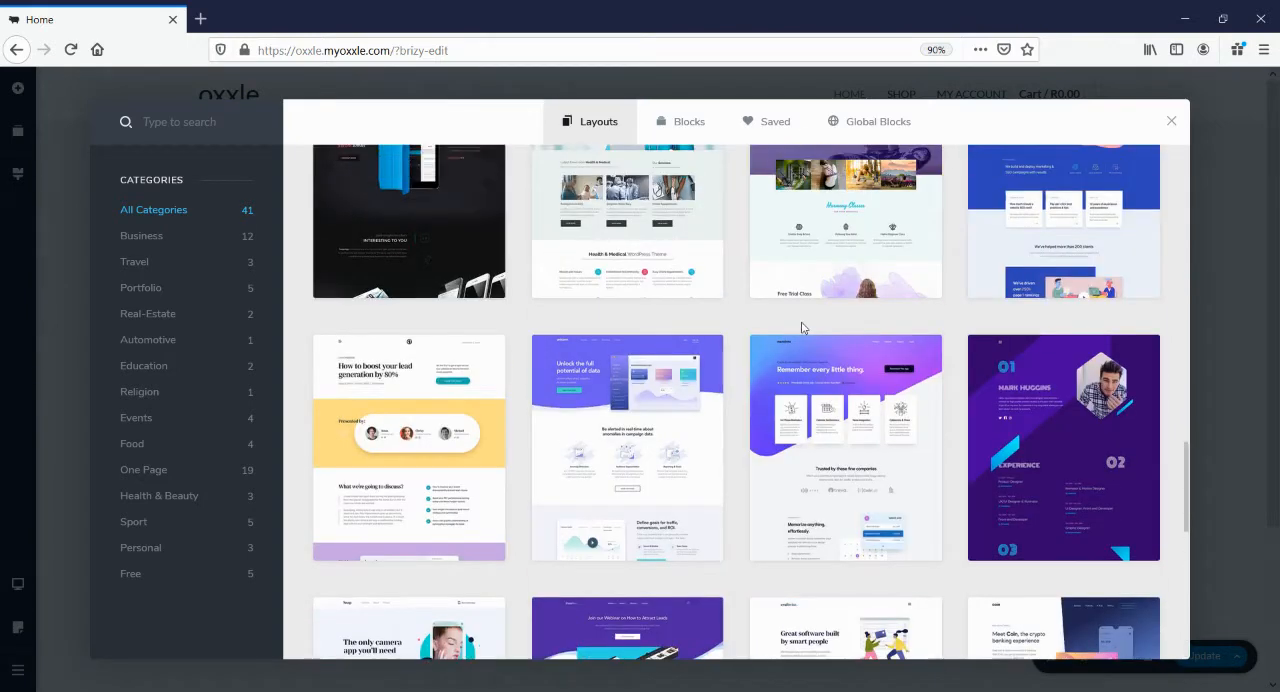
{"action": "scroll", "coordinate": [803, 328], "scroll_direction": "up", "scroll_amount": 4}
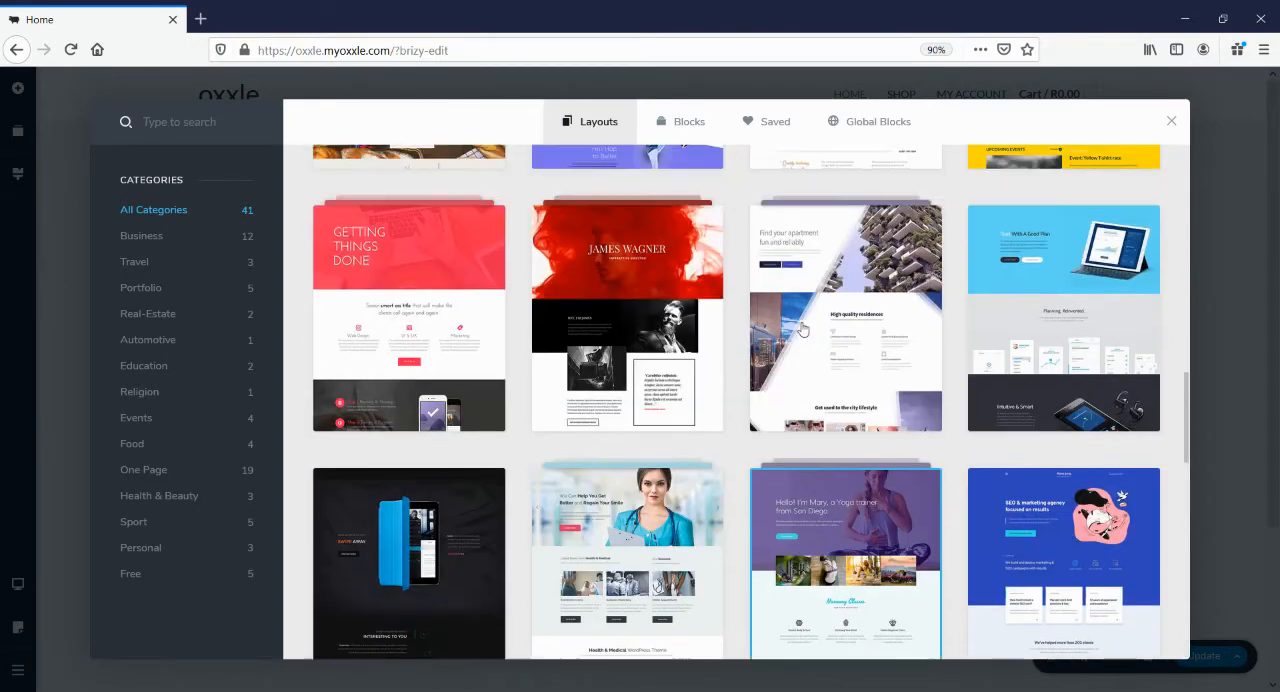
{"action": "scroll", "coordinate": [803, 329], "scroll_direction": "up", "scroll_amount": 6}
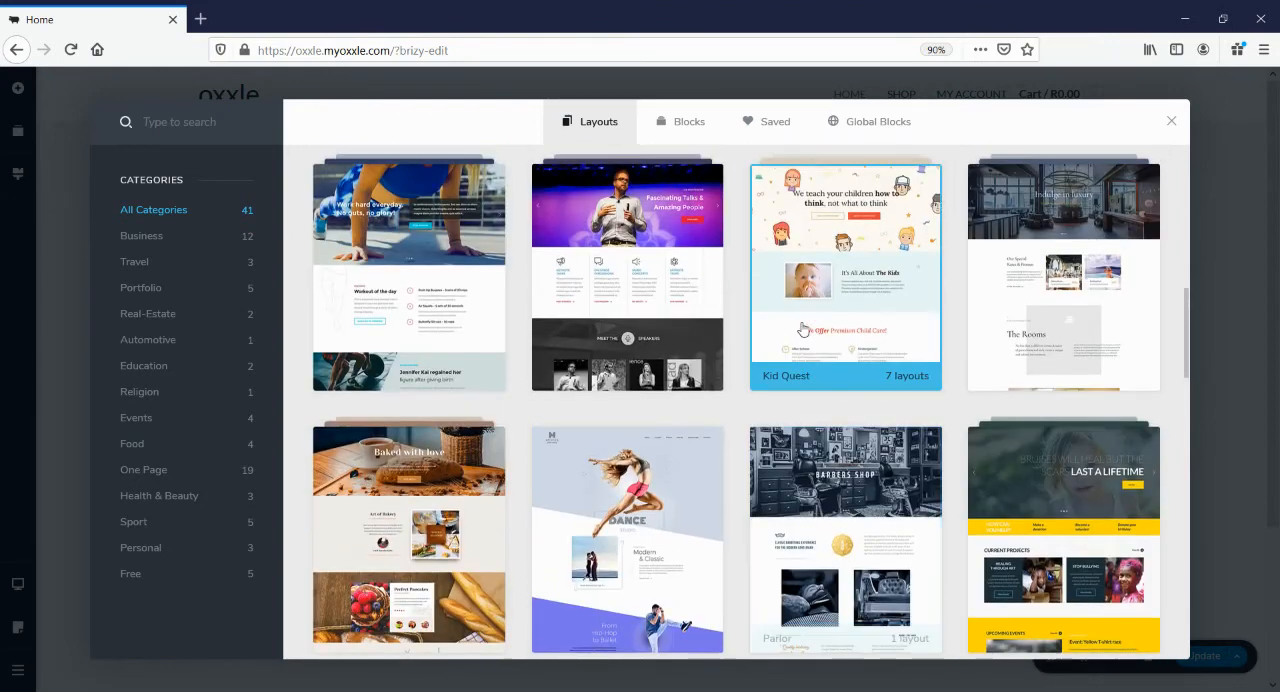
{"action": "scroll", "coordinate": [803, 330], "scroll_direction": "up", "scroll_amount": 5}
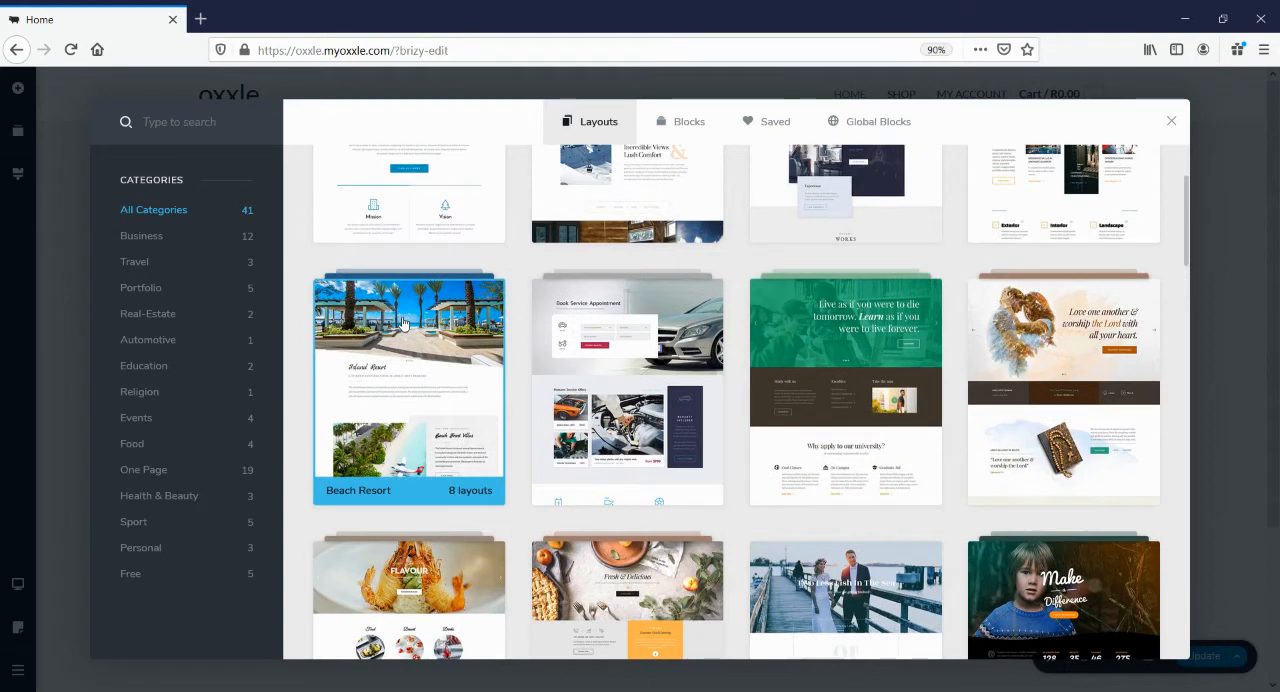
Open the Beach Resort layout pack and preview its Activities, Contact, RoomDetails, Rooms and Offers layouts
{"action": "left_click", "coordinate": [404, 322]}
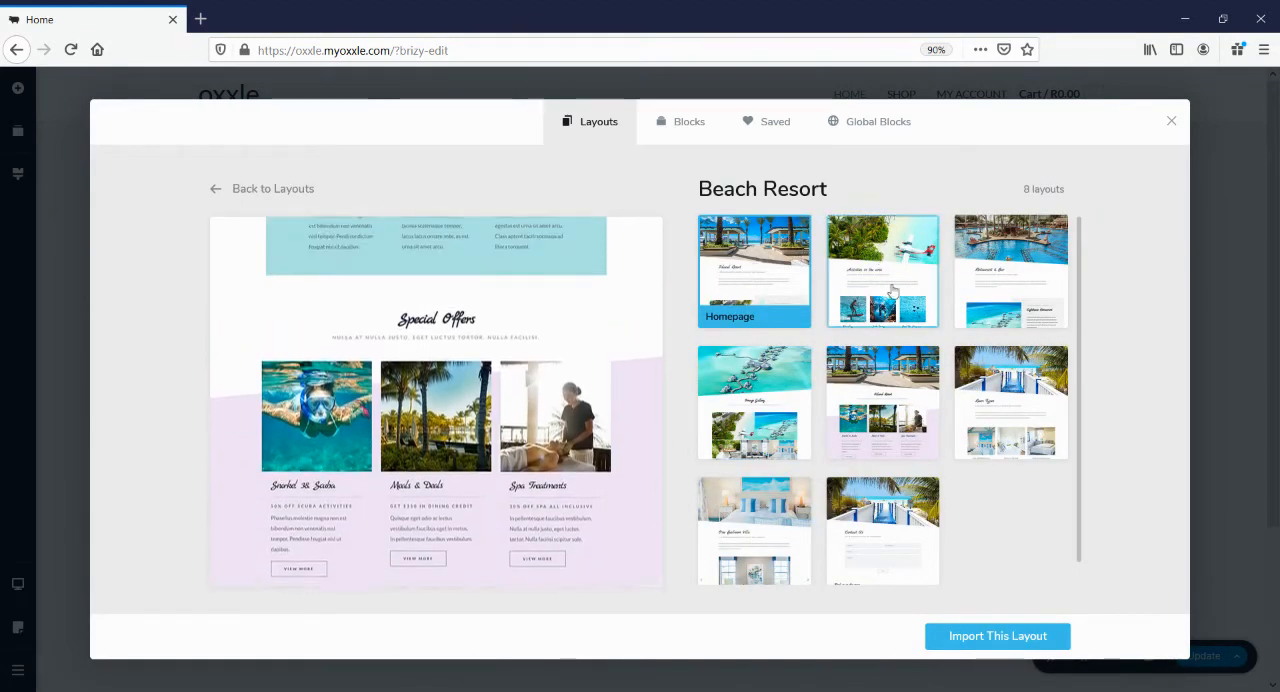
{"action": "left_click", "coordinate": [893, 290]}
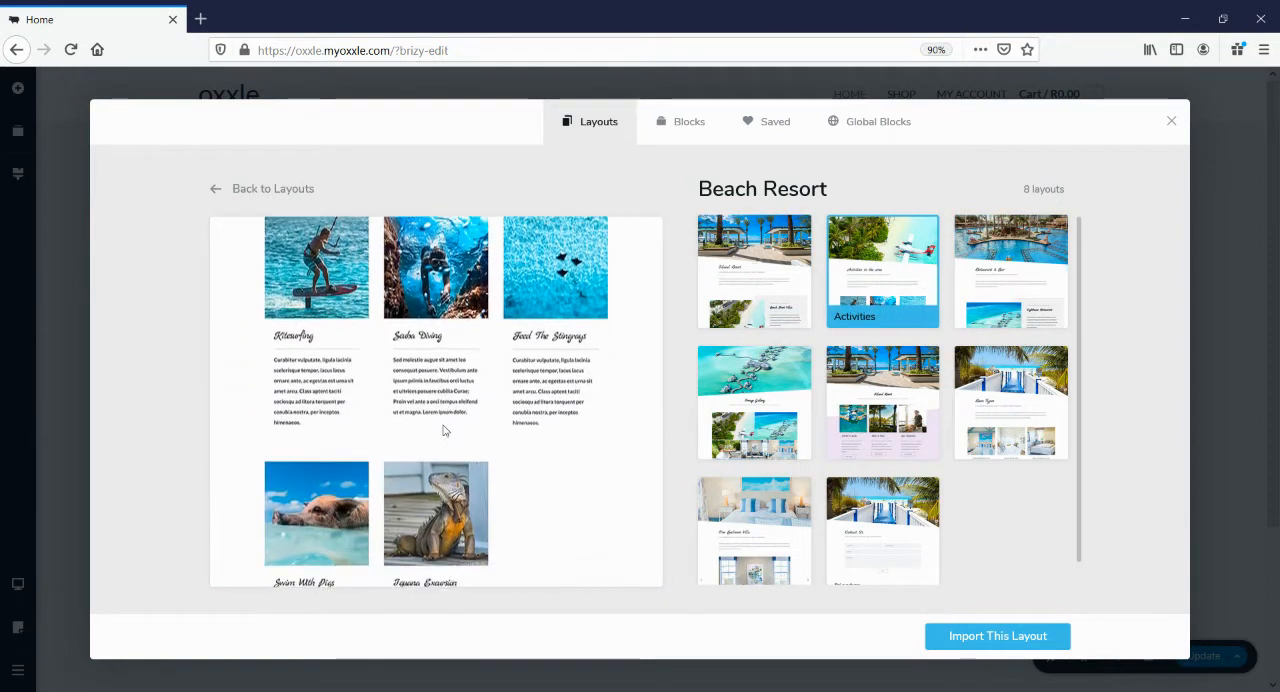
{"action": "scroll", "coordinate": [905, 465], "scroll_direction": "down", "scroll_amount": 1}
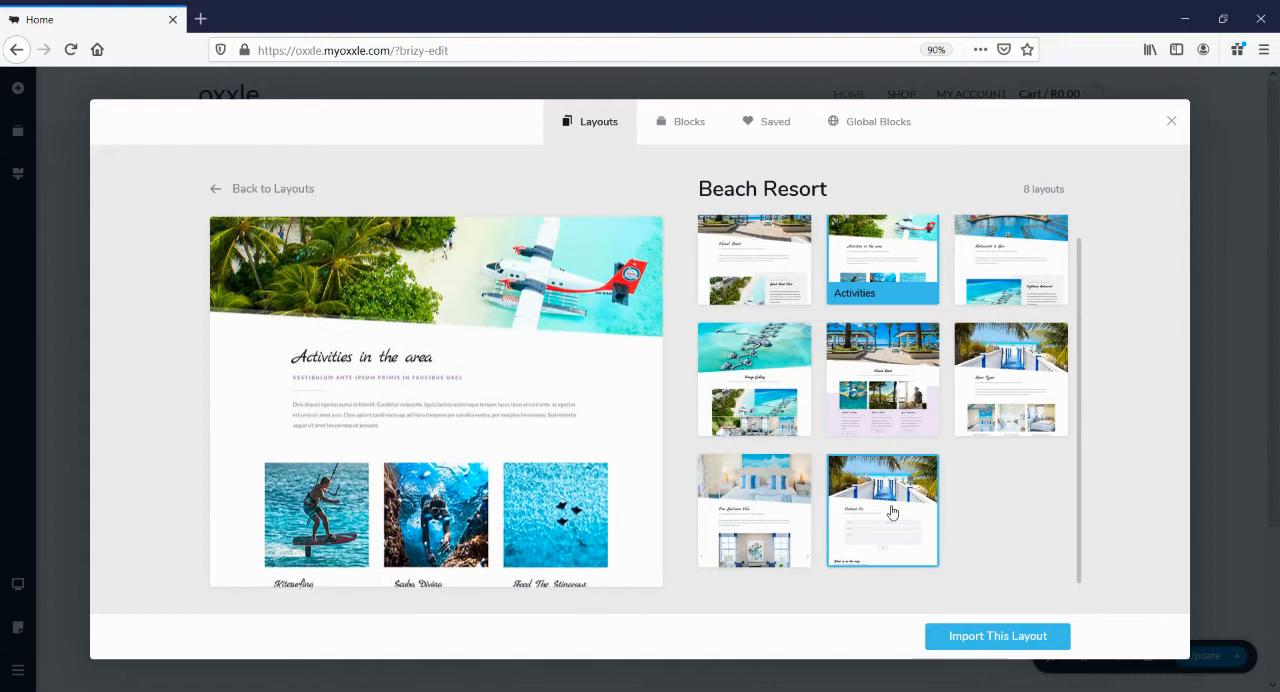
{"action": "left_click", "coordinate": [893, 512]}
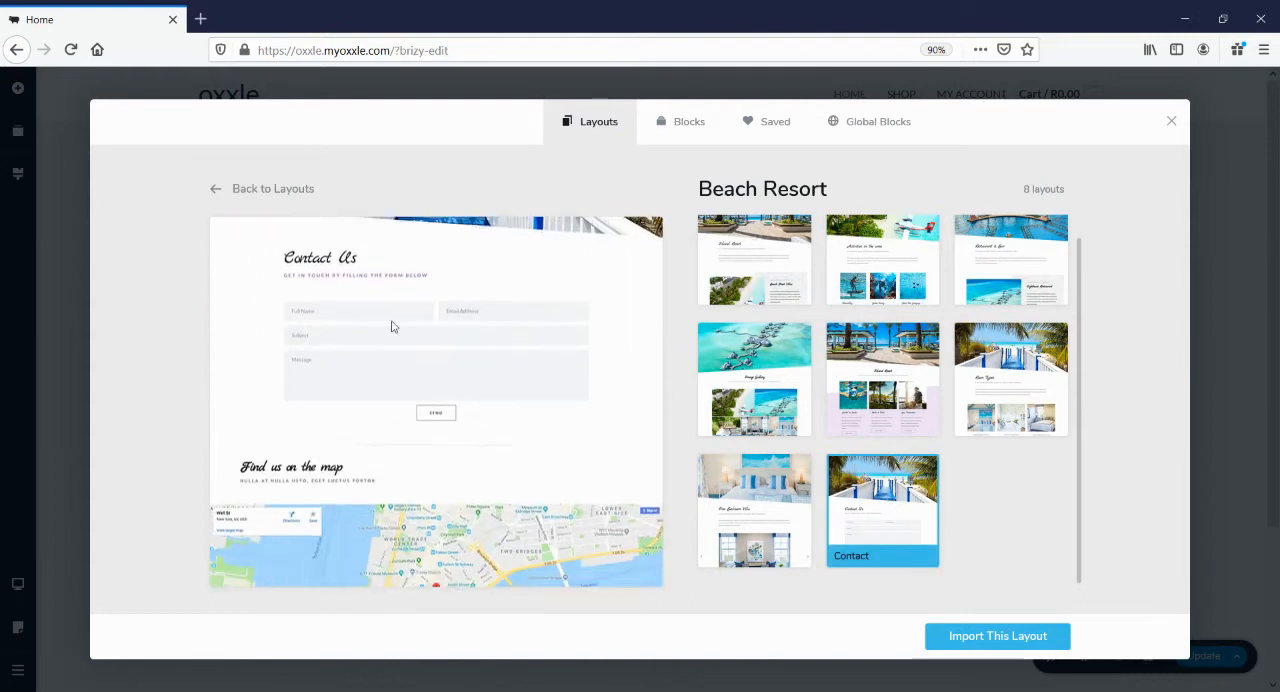
{"action": "left_click", "coordinate": [757, 522]}
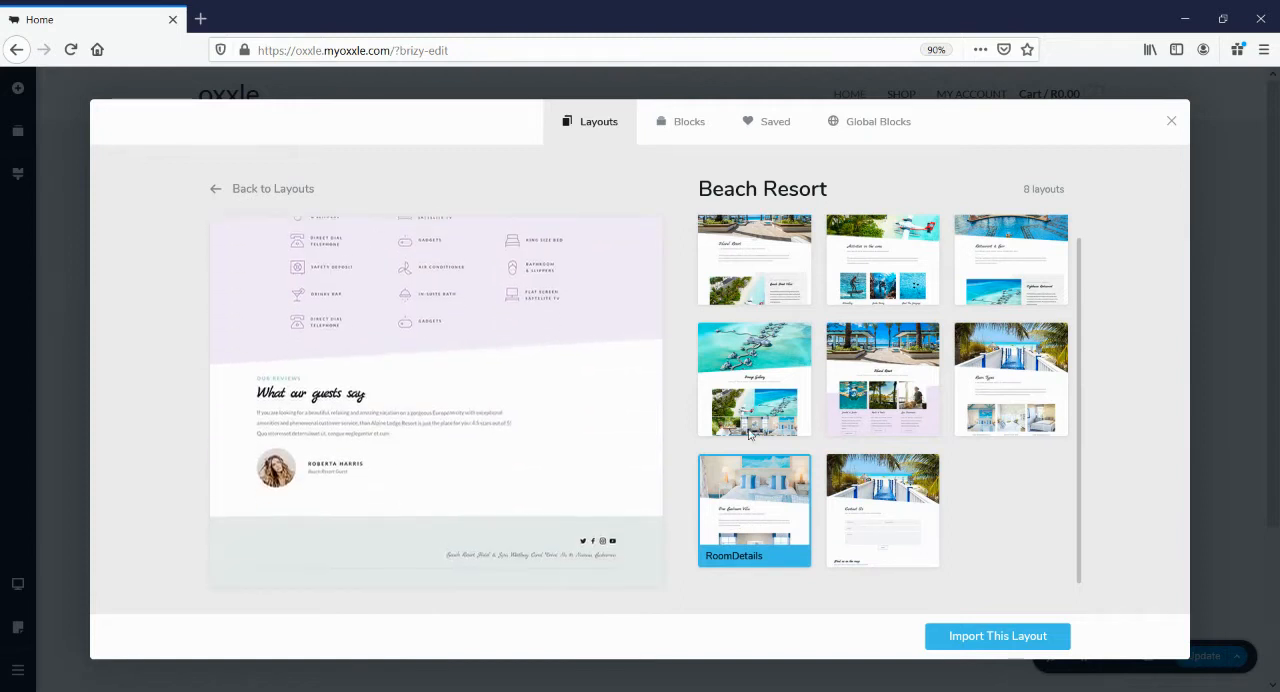
{"action": "left_click", "coordinate": [1062, 396]}
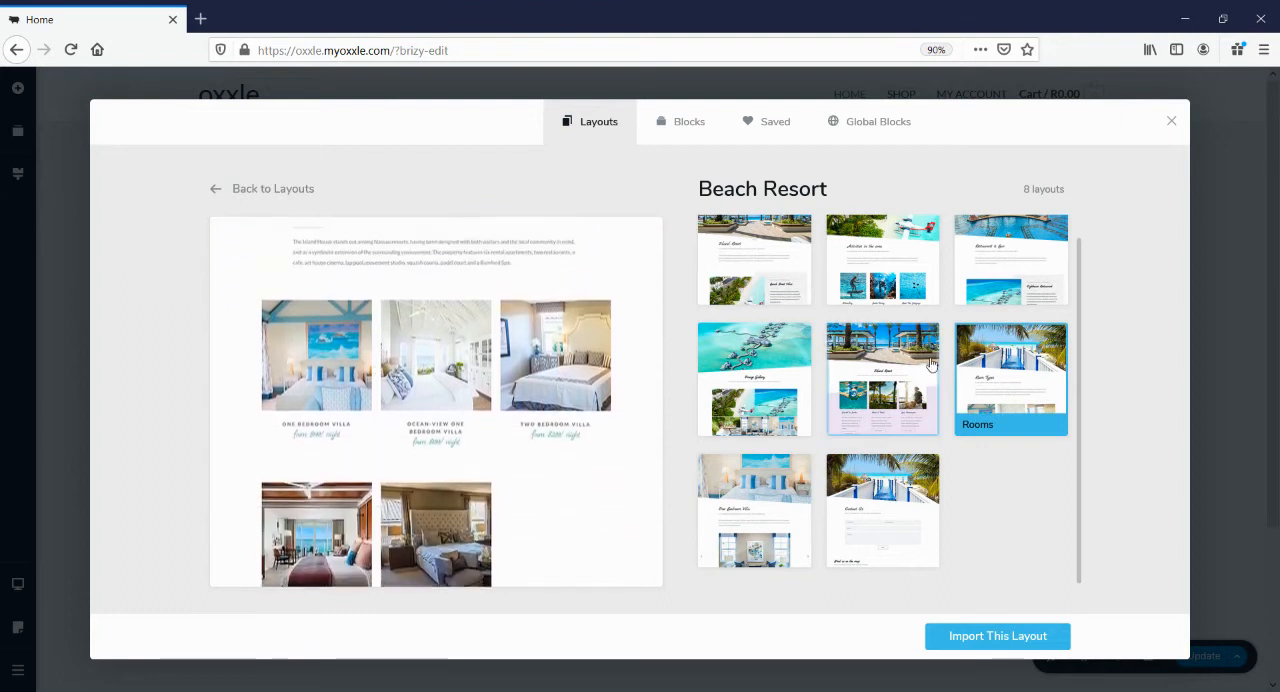
{"action": "left_click", "coordinate": [880, 380]}
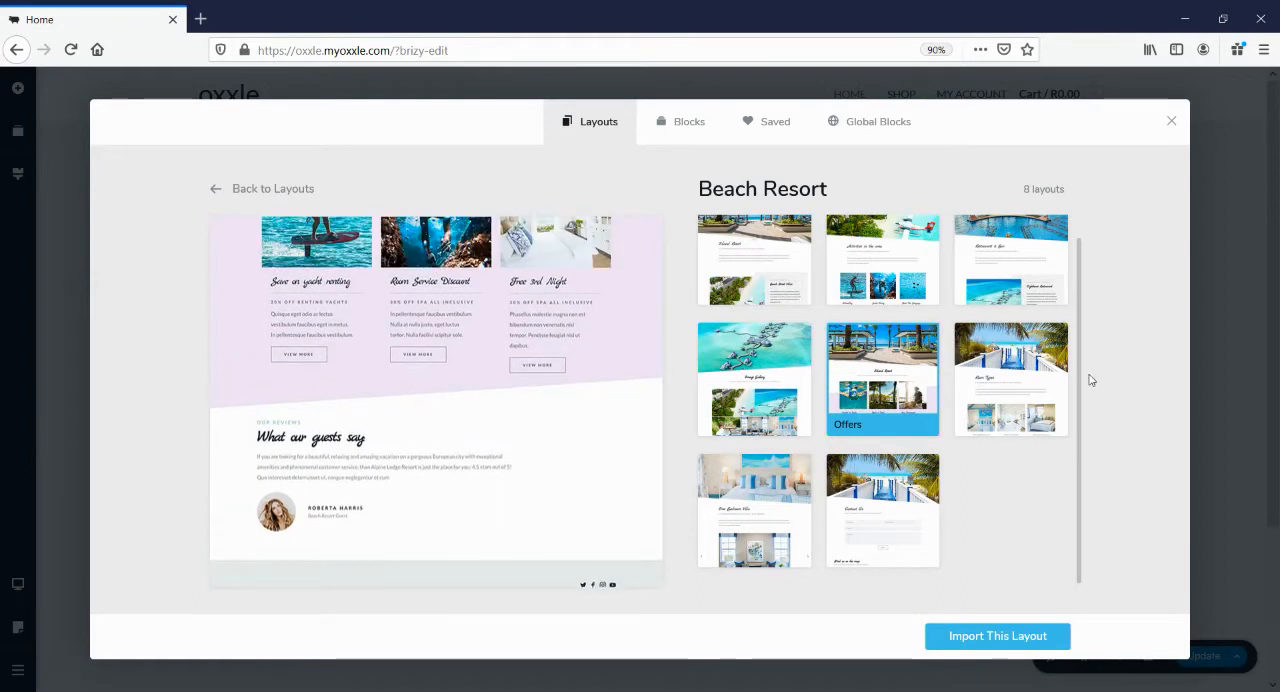
Import the Homepage layout of the Beach Resort pack into the Home page and look over its sections
{"action": "left_click", "coordinate": [771, 256]}
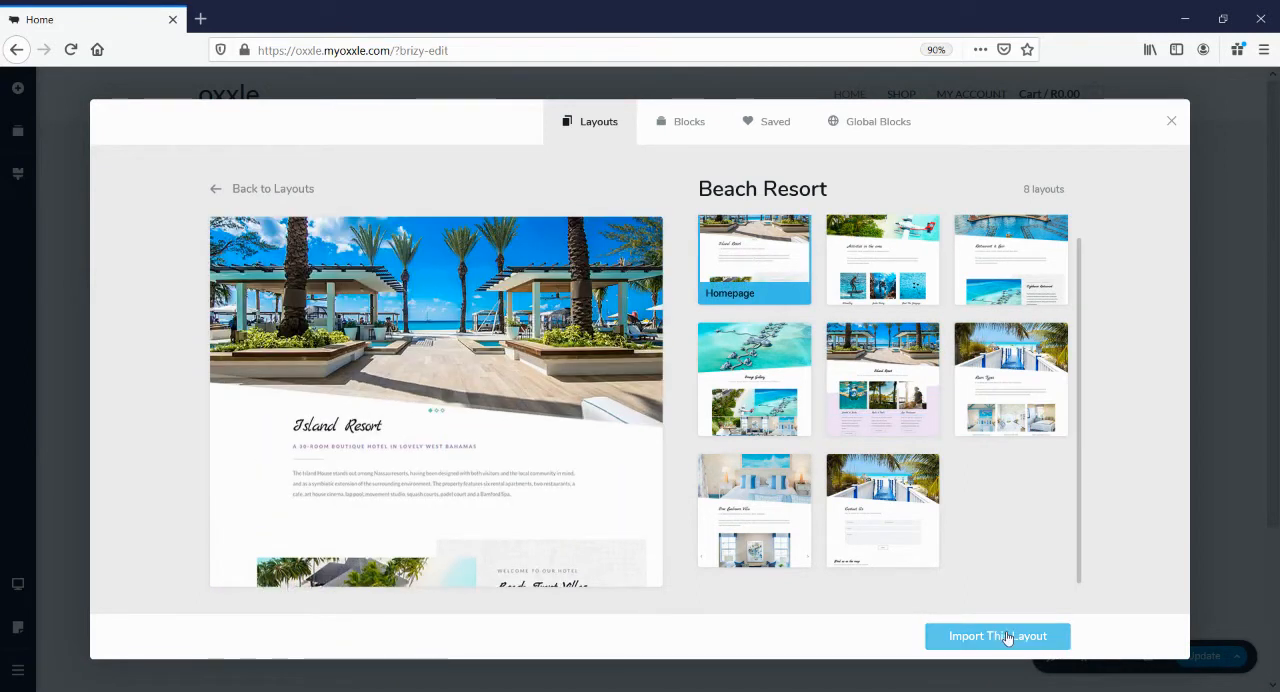
{"action": "left_click", "coordinate": [1007, 637]}
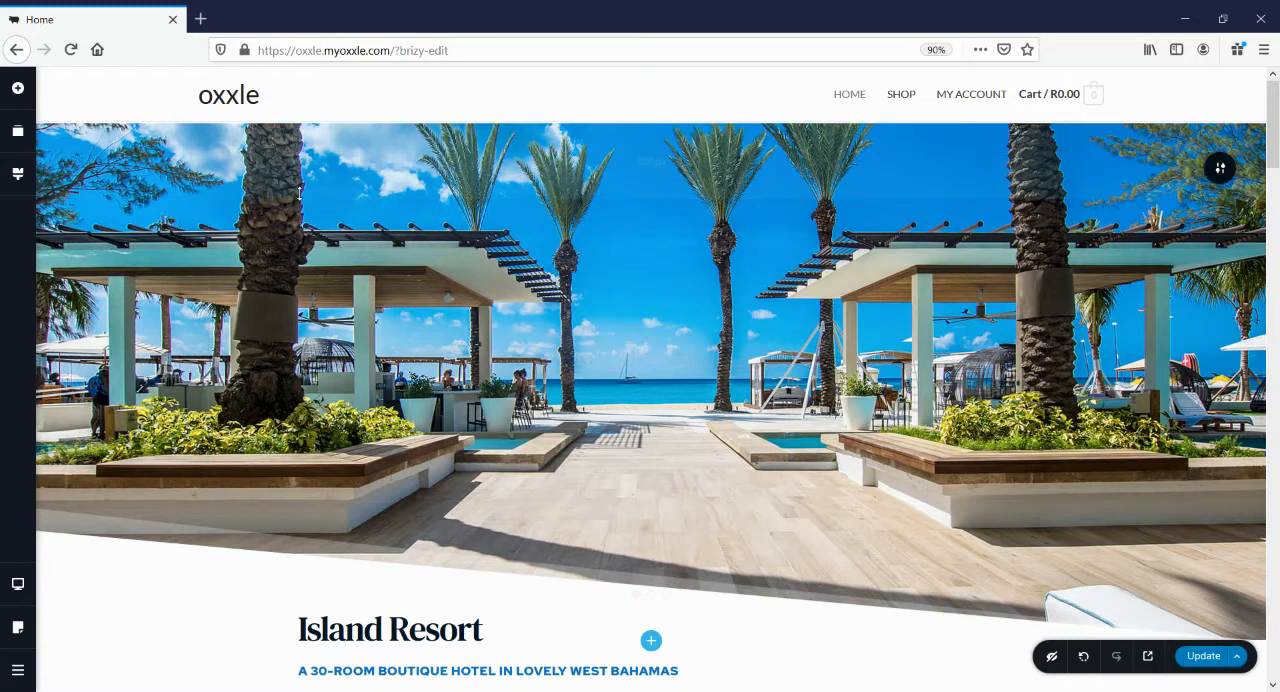
{"action": "scroll", "coordinate": [703, 433], "scroll_direction": "down", "scroll_amount": 2}
{"action": "scroll", "coordinate": [705, 428], "scroll_direction": "down", "scroll_amount": 3}
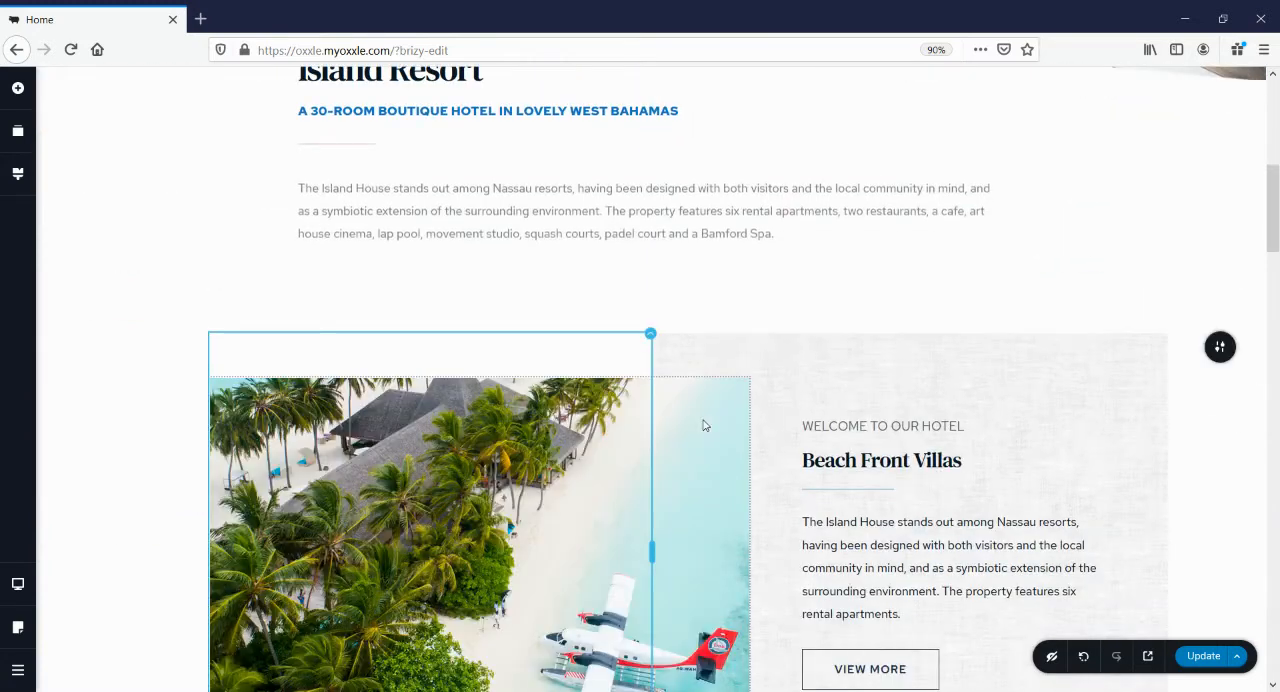
{"action": "scroll", "coordinate": [703, 422], "scroll_direction": "down", "scroll_amount": 5}
{"action": "scroll", "coordinate": [700, 420], "scroll_direction": "down", "scroll_amount": 1}
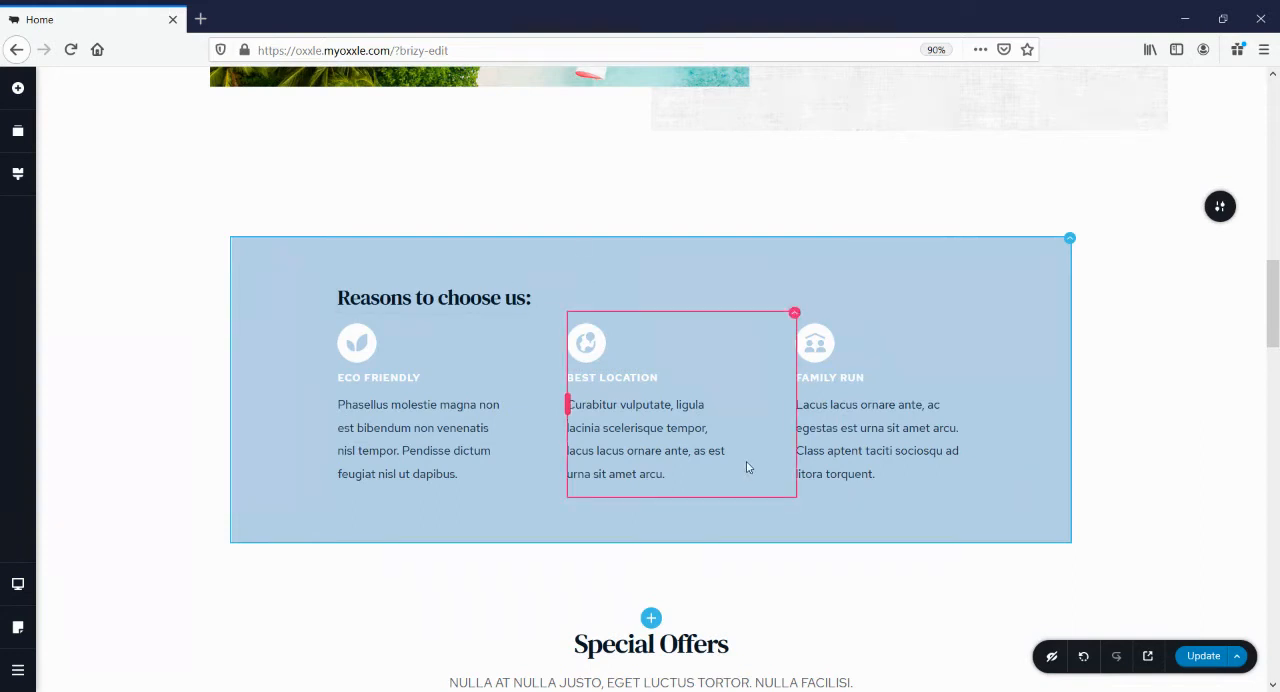
Reorder the page's blocks so that "Reasons to choose us" comes directly before the Beach Front Villas block
{"action": "scroll", "coordinate": [746, 466], "scroll_direction": "up", "scroll_amount": 5}
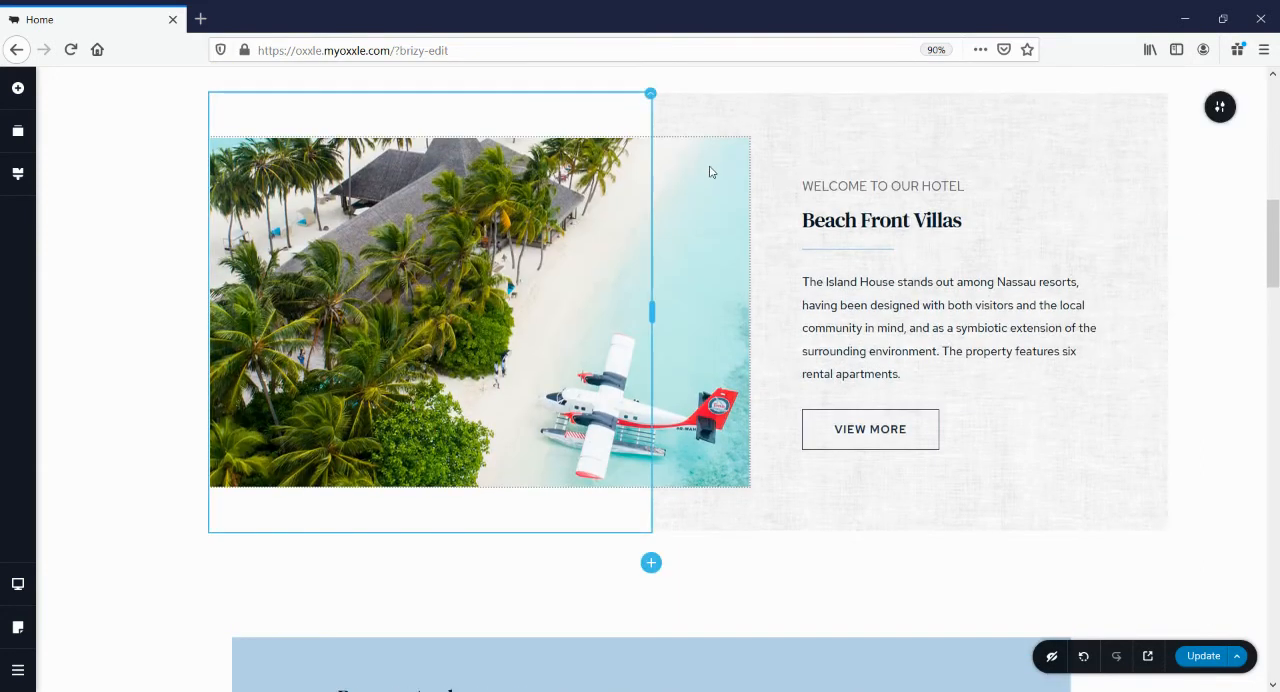
{"action": "left_click", "coordinate": [19, 132]}
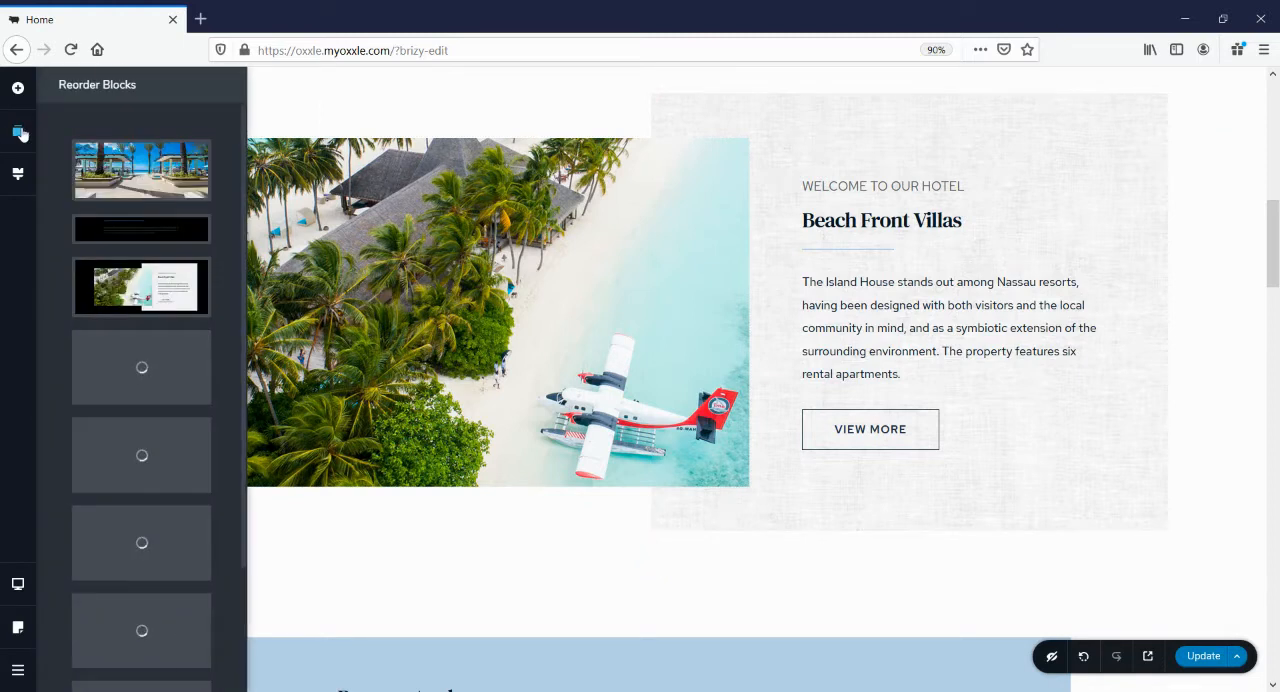
{"action": "mouse_move", "coordinate": [207, 238]}
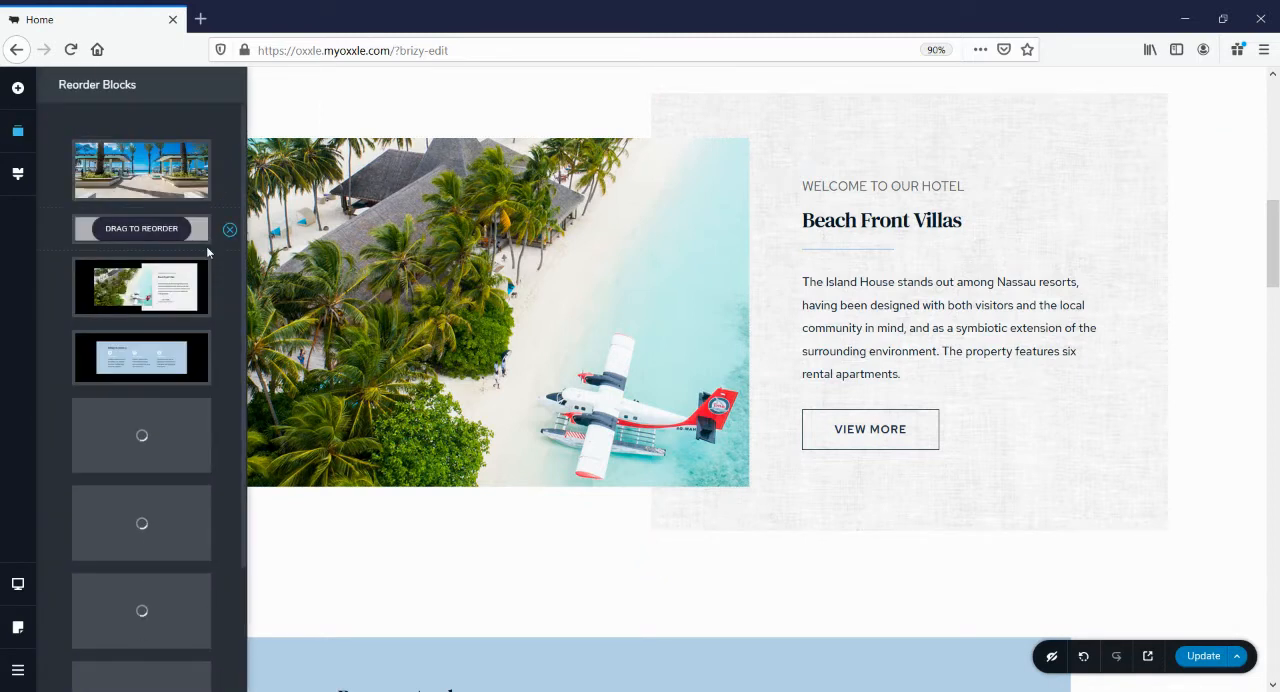
{"action": "left_click_drag", "start_coordinate": [198, 350], "coordinate": [198, 288]}
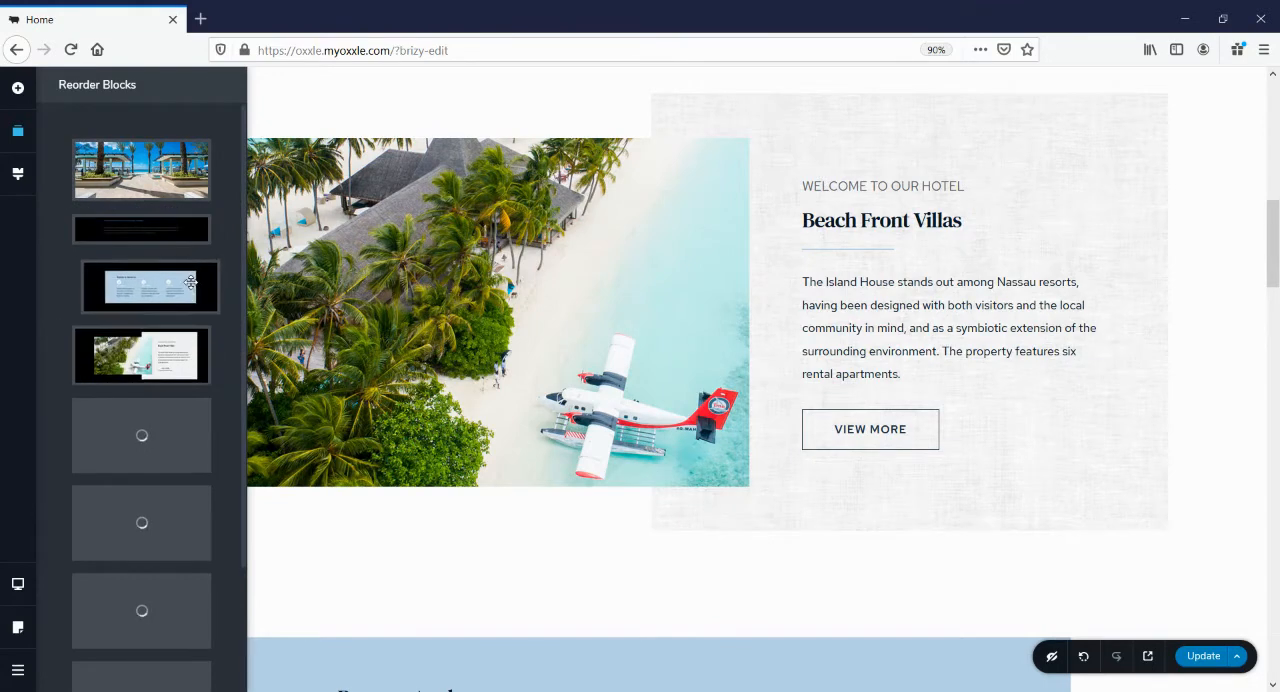
{"action": "scroll", "coordinate": [889, 418], "scroll_direction": "up", "scroll_amount": 5}
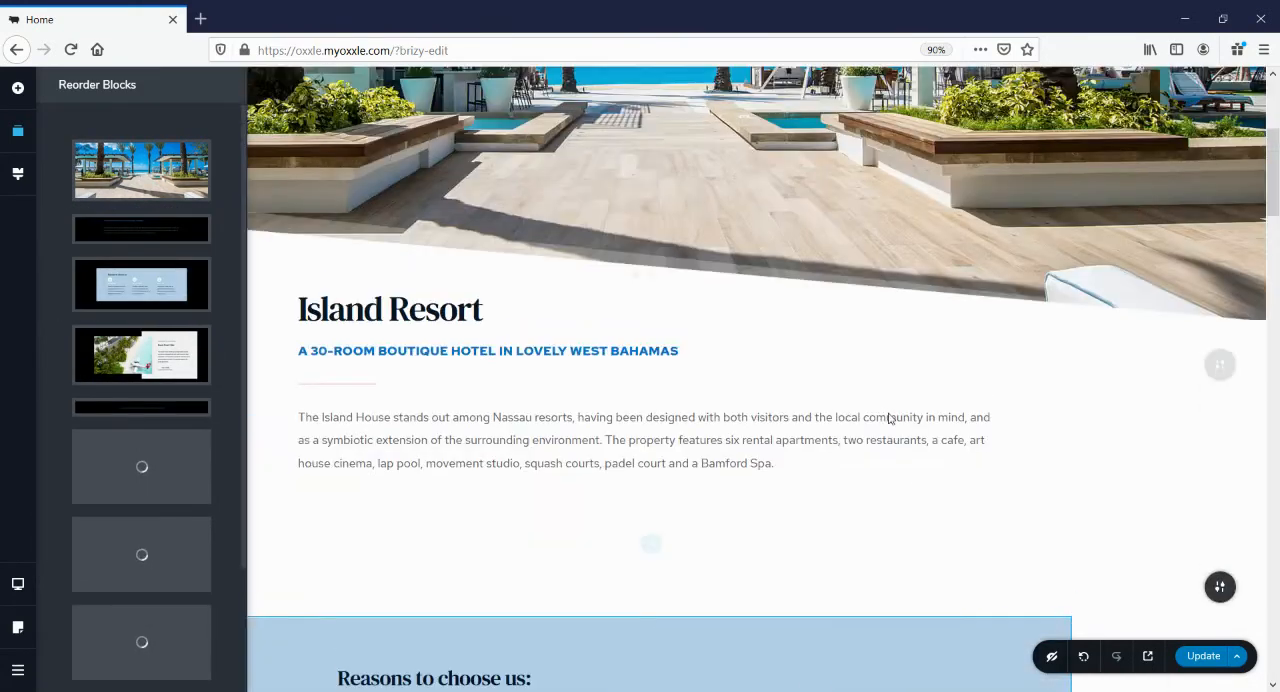
{"action": "scroll", "coordinate": [887, 420], "scroll_direction": "up", "scroll_amount": 4}
{"action": "scroll", "coordinate": [887, 420], "scroll_direction": "down", "scroll_amount": 3}
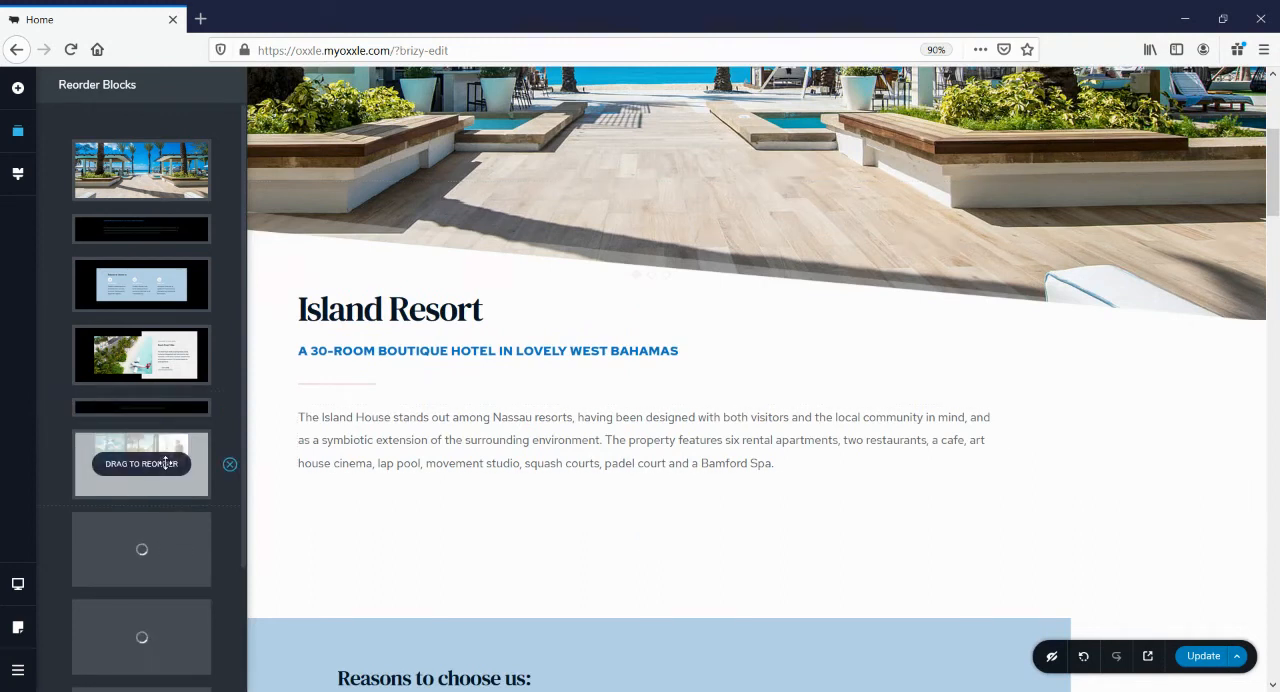
{"action": "scroll", "coordinate": [165, 462], "scroll_direction": "down", "scroll_amount": 2}
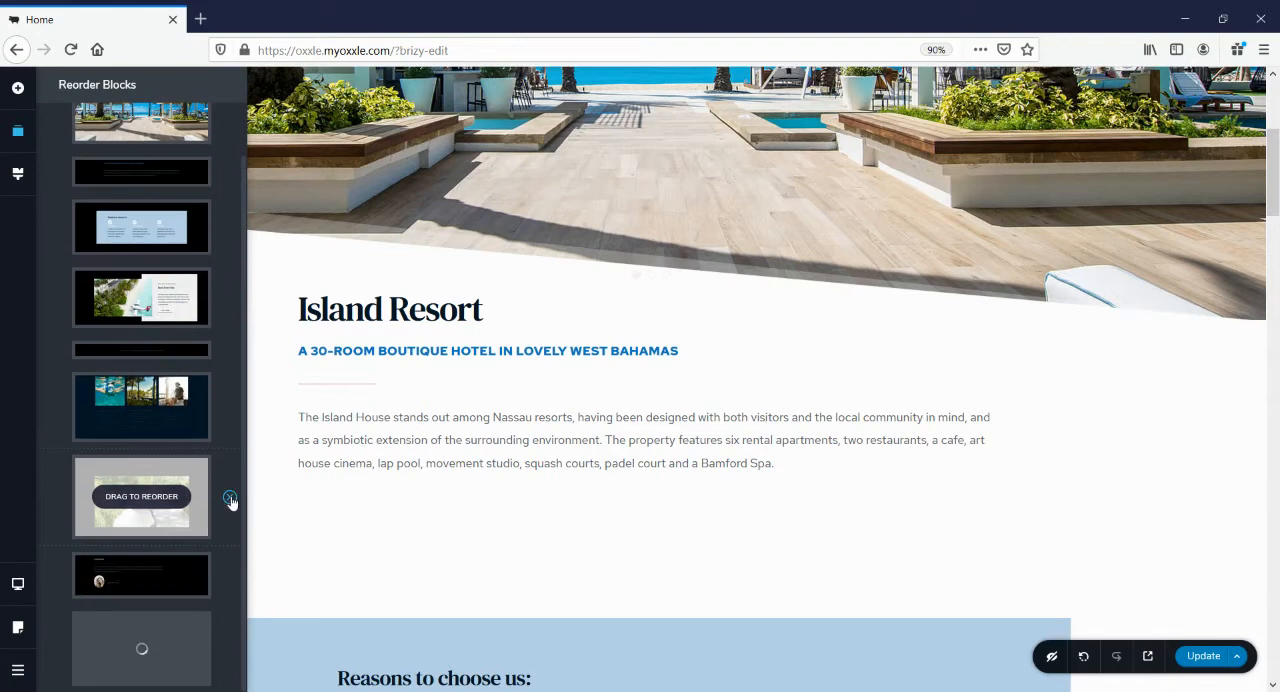
{"action": "scroll", "coordinate": [963, 331], "scroll_direction": "down", "scroll_amount": 10}
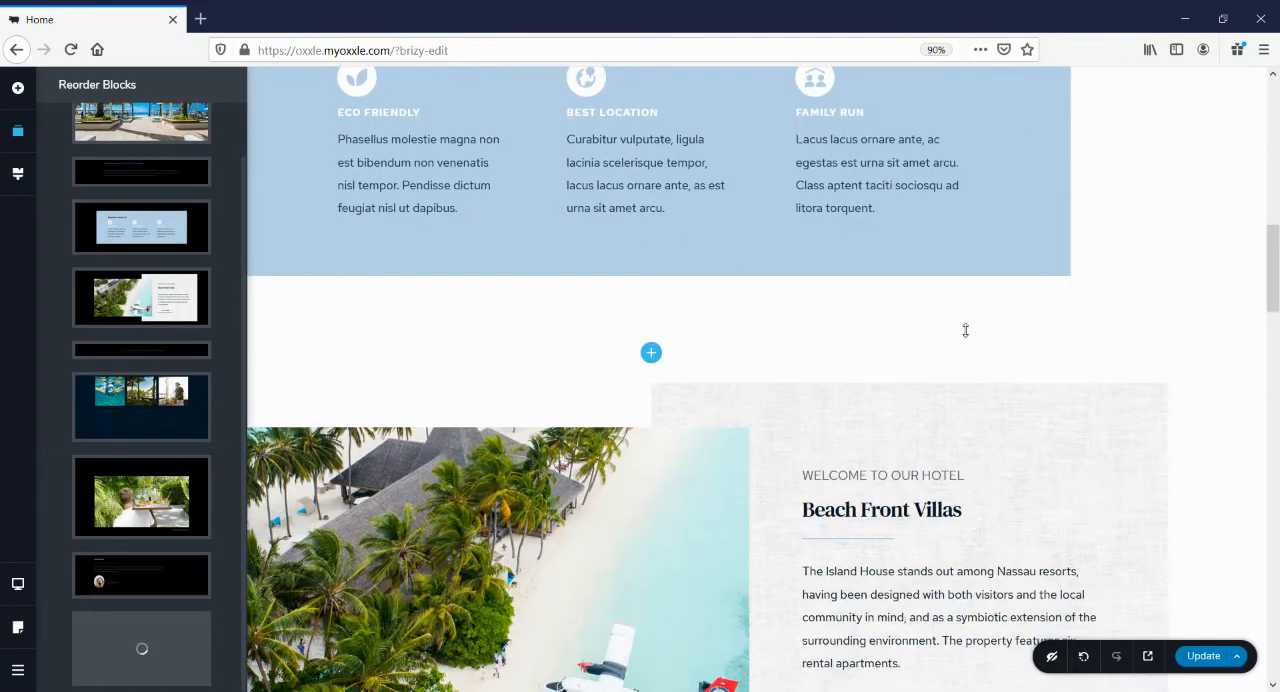
Replace the hero block's beach background image with the media library's 500 by 500 pixel portrait of the long-haired woman
{"action": "scroll", "coordinate": [965, 329], "scroll_direction": "up", "scroll_amount": 6}
{"action": "scroll", "coordinate": [966, 328], "scroll_direction": "up", "scroll_amount": 8}
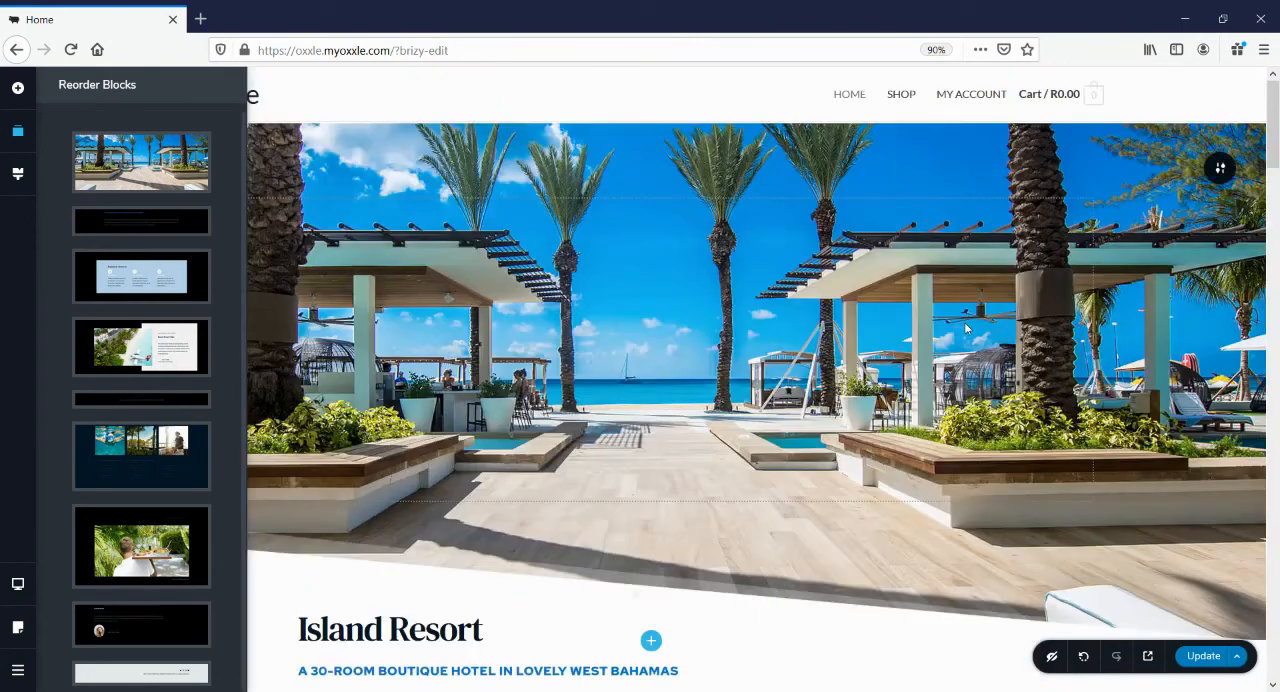
{"action": "left_click", "coordinate": [1219, 171]}
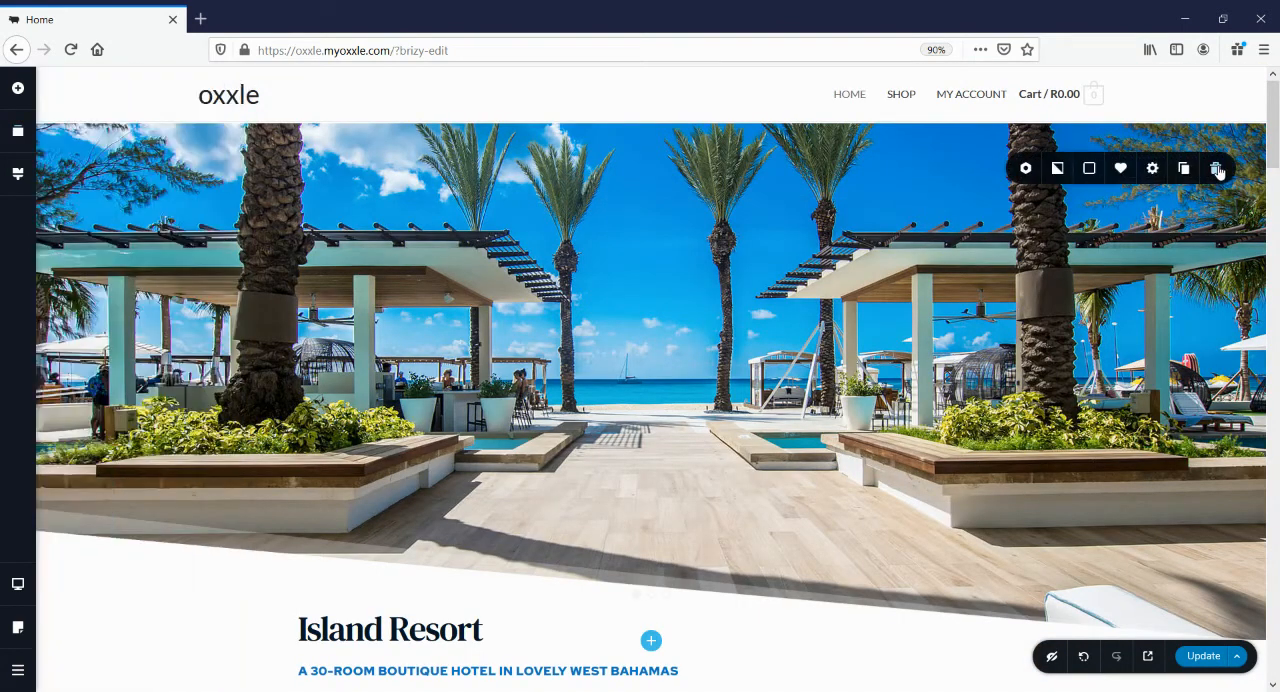
{"action": "left_click", "coordinate": [1058, 170]}
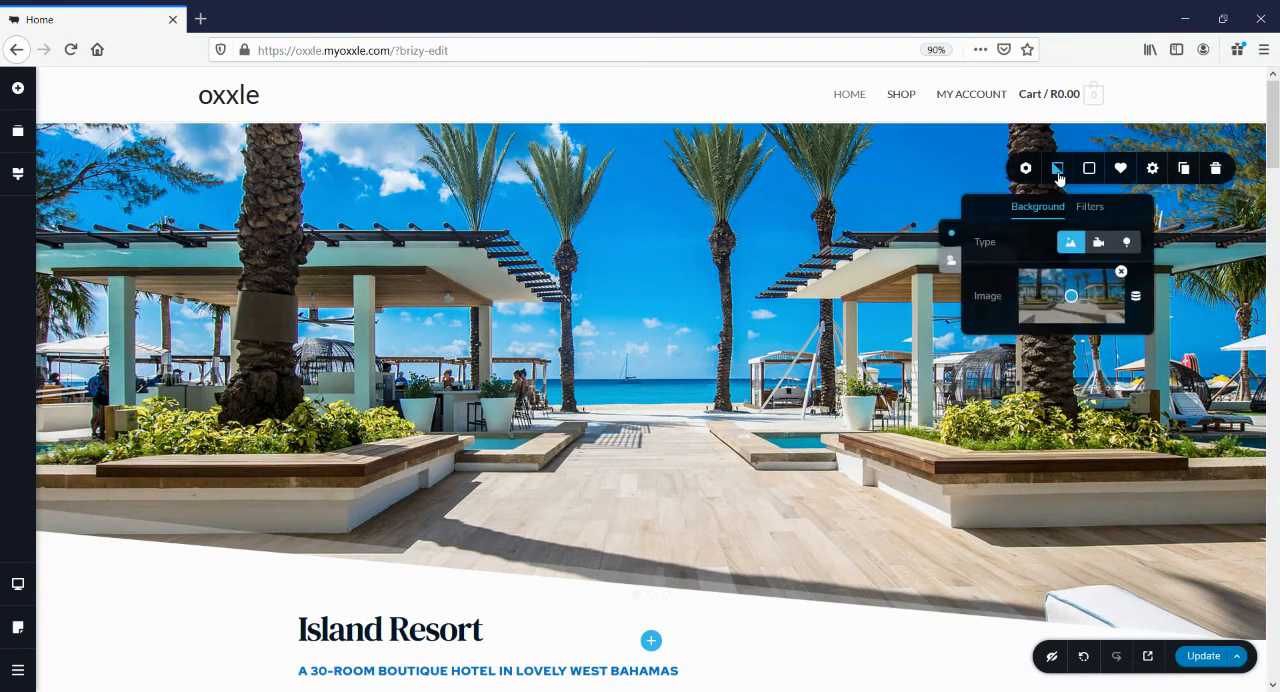
{"action": "left_click", "coordinate": [1122, 273]}
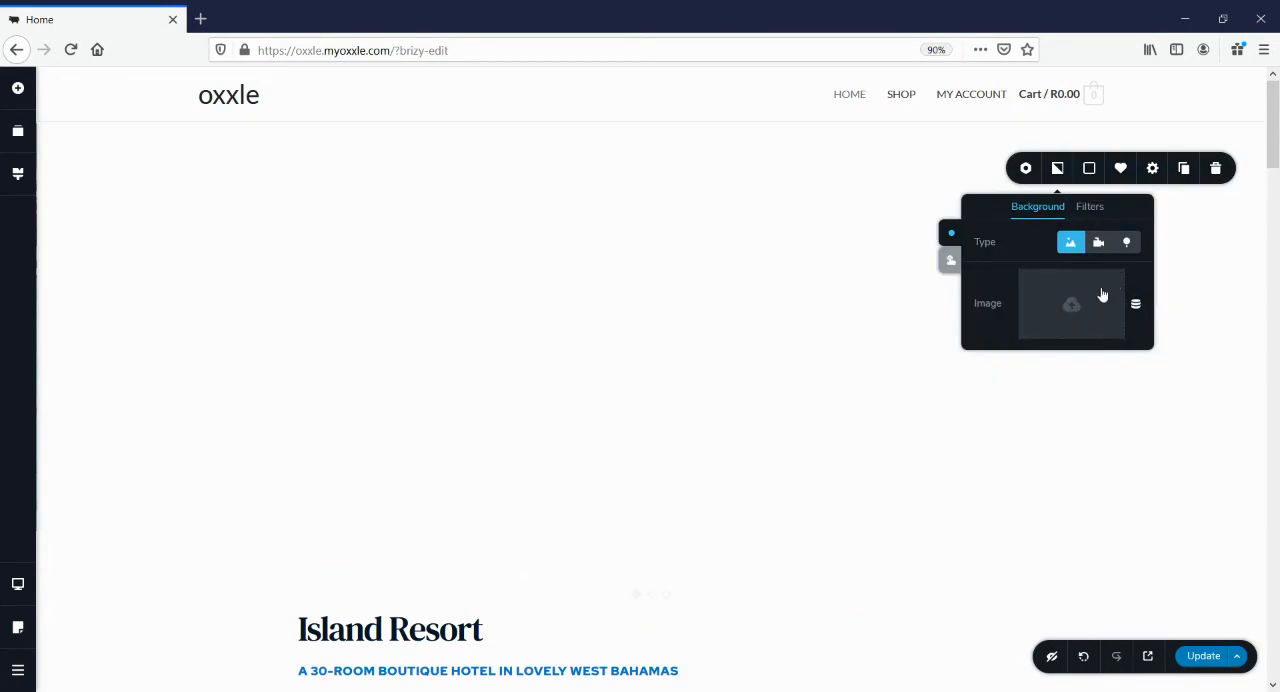
{"action": "left_click", "coordinate": [1073, 307]}
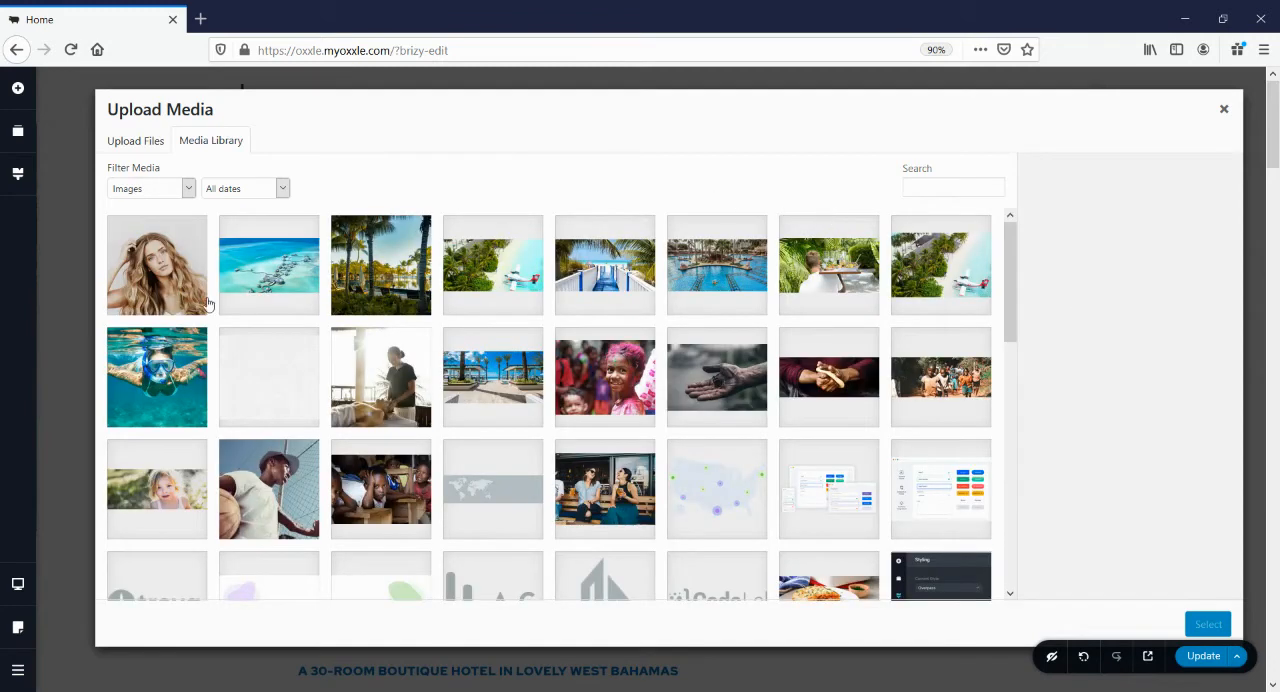
{"action": "left_click", "coordinate": [137, 272]}
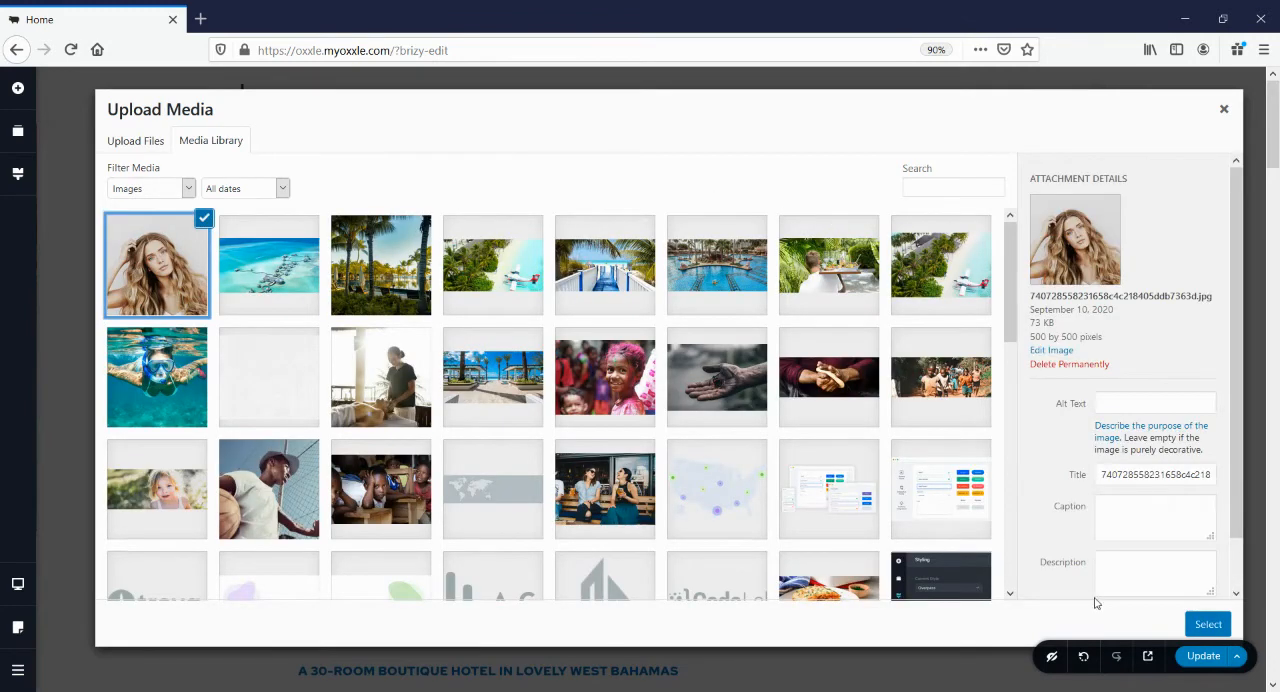
{"action": "left_click", "coordinate": [1205, 628]}
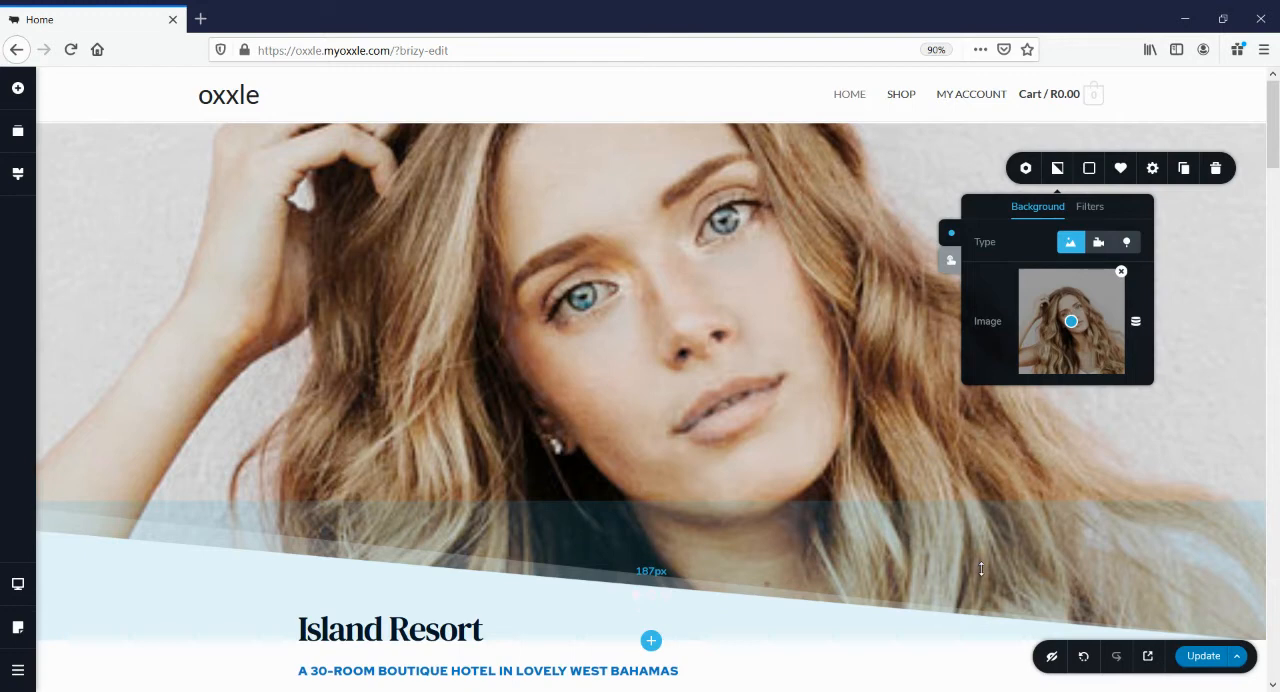
{"action": "scroll", "coordinate": [981, 567], "scroll_direction": "down", "scroll_amount": 5}
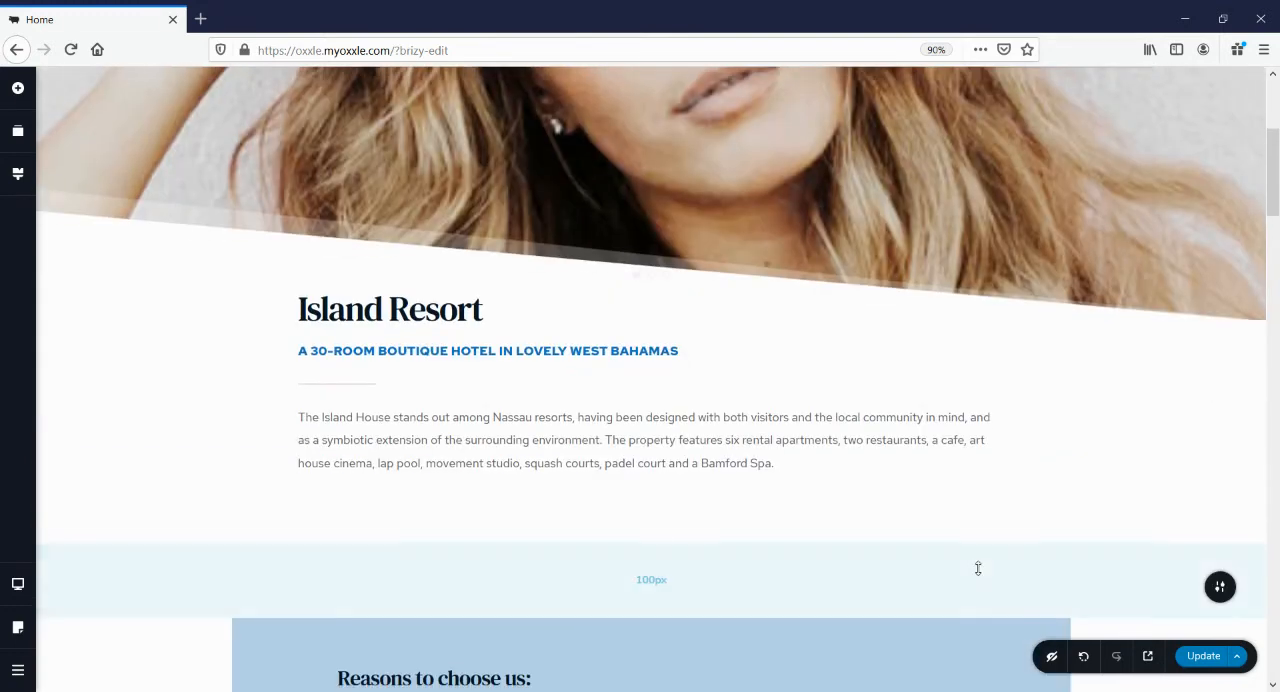
{"action": "scroll", "coordinate": [978, 566], "scroll_direction": "up", "scroll_amount": 5}
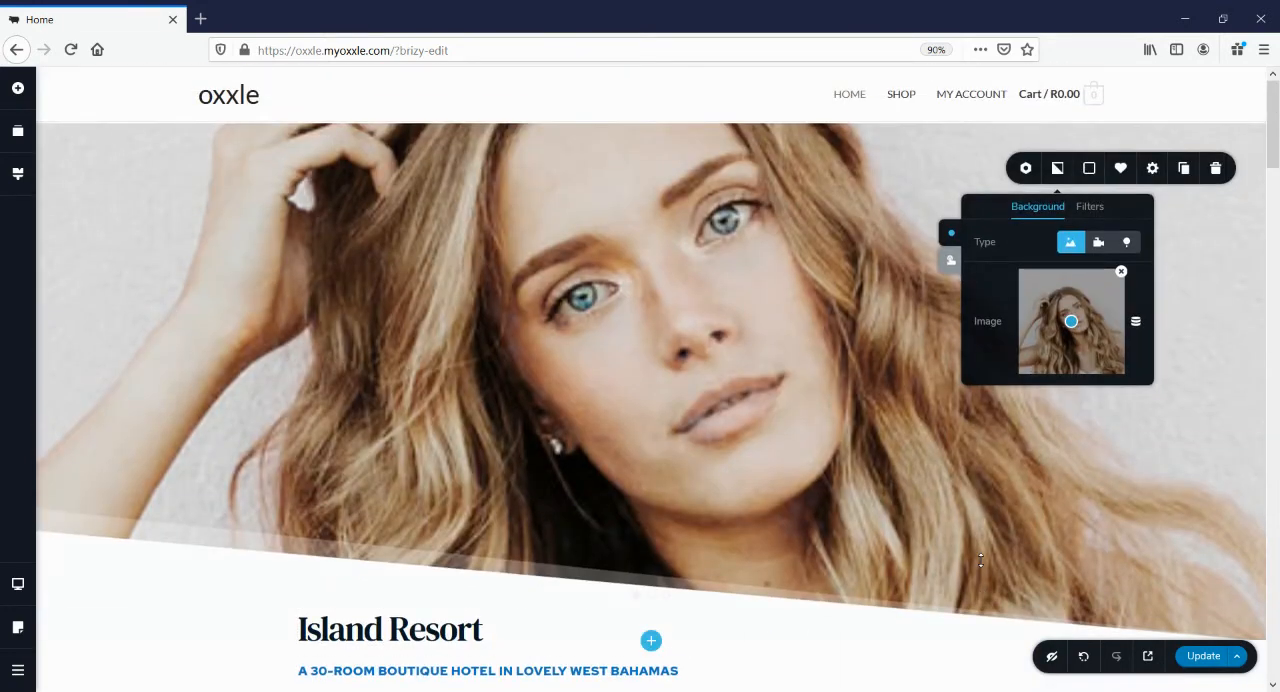
{"action": "scroll", "coordinate": [981, 561], "scroll_direction": "down", "scroll_amount": 4}
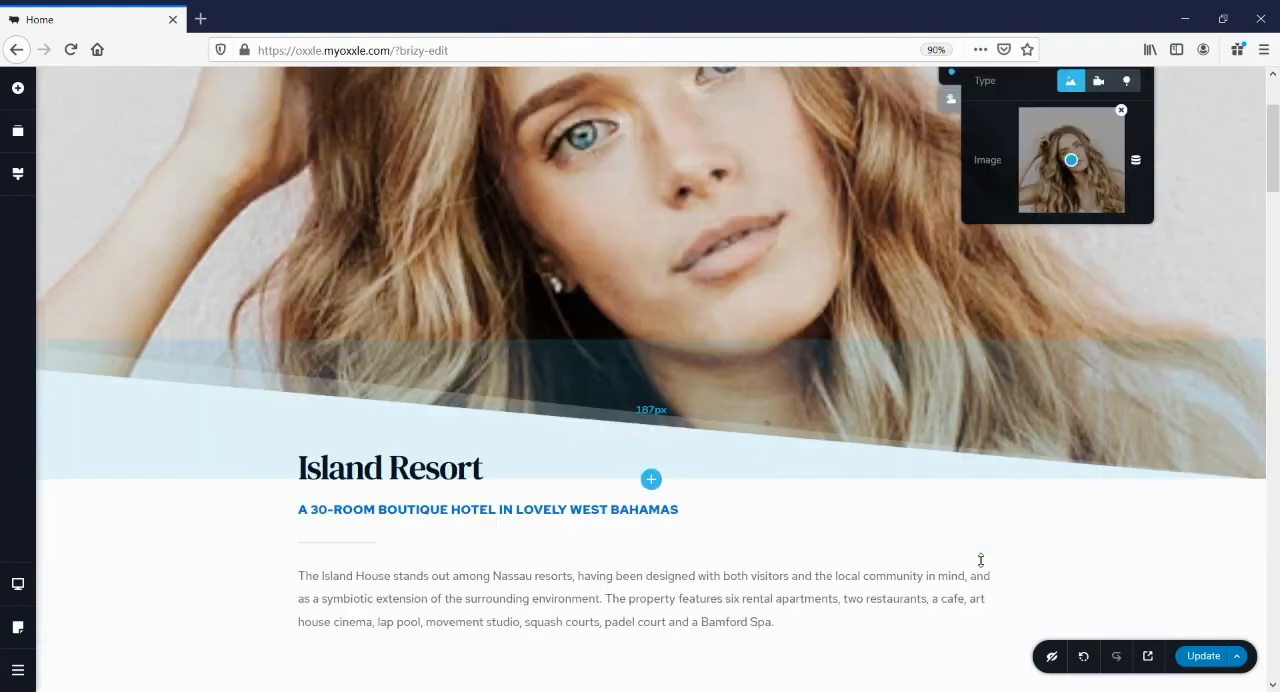
{"action": "scroll", "coordinate": [981, 561], "scroll_direction": "up", "scroll_amount": 4}
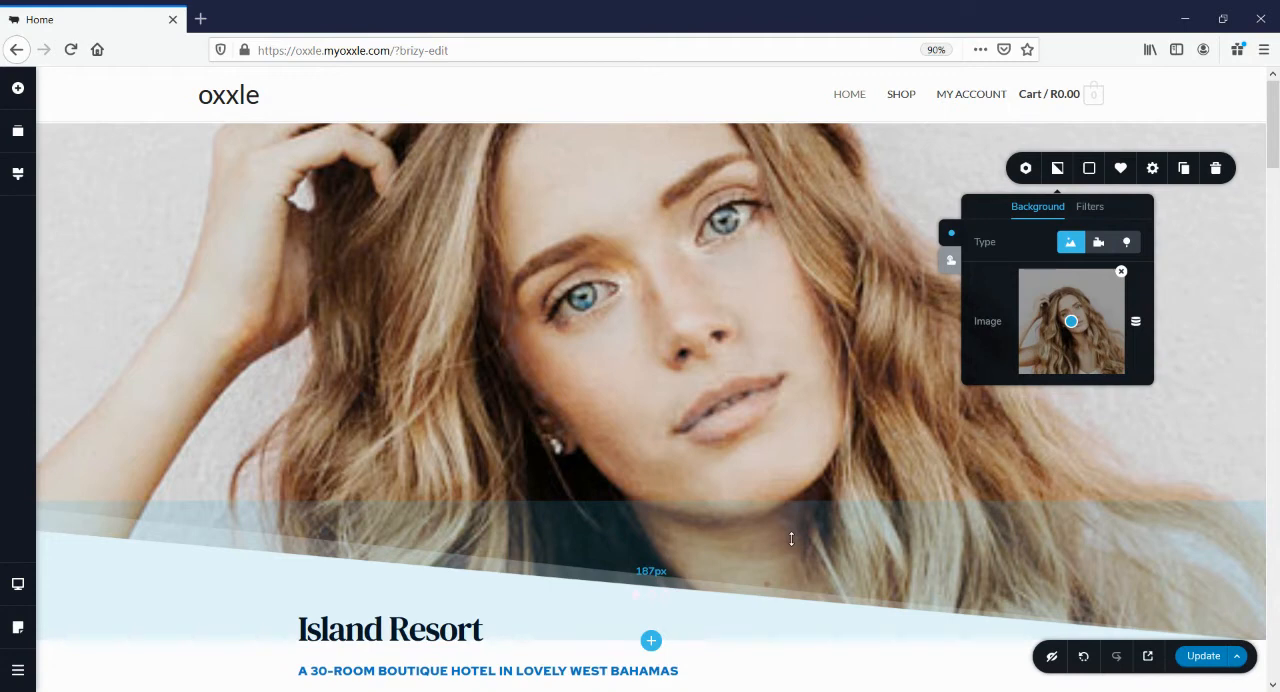
Change the website's overall style for colours and fonts to Graceful
{"action": "scroll", "coordinate": [791, 540], "scroll_direction": "down", "scroll_amount": 3}
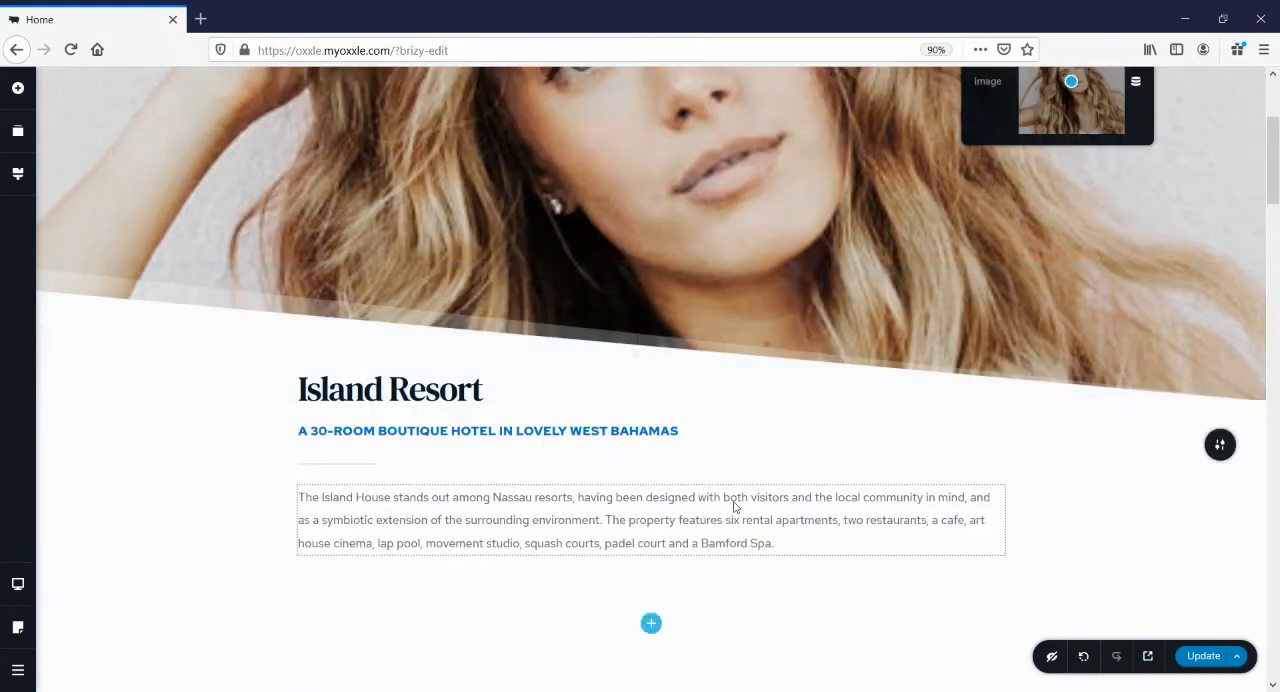
{"action": "left_click", "coordinate": [357, 431]}
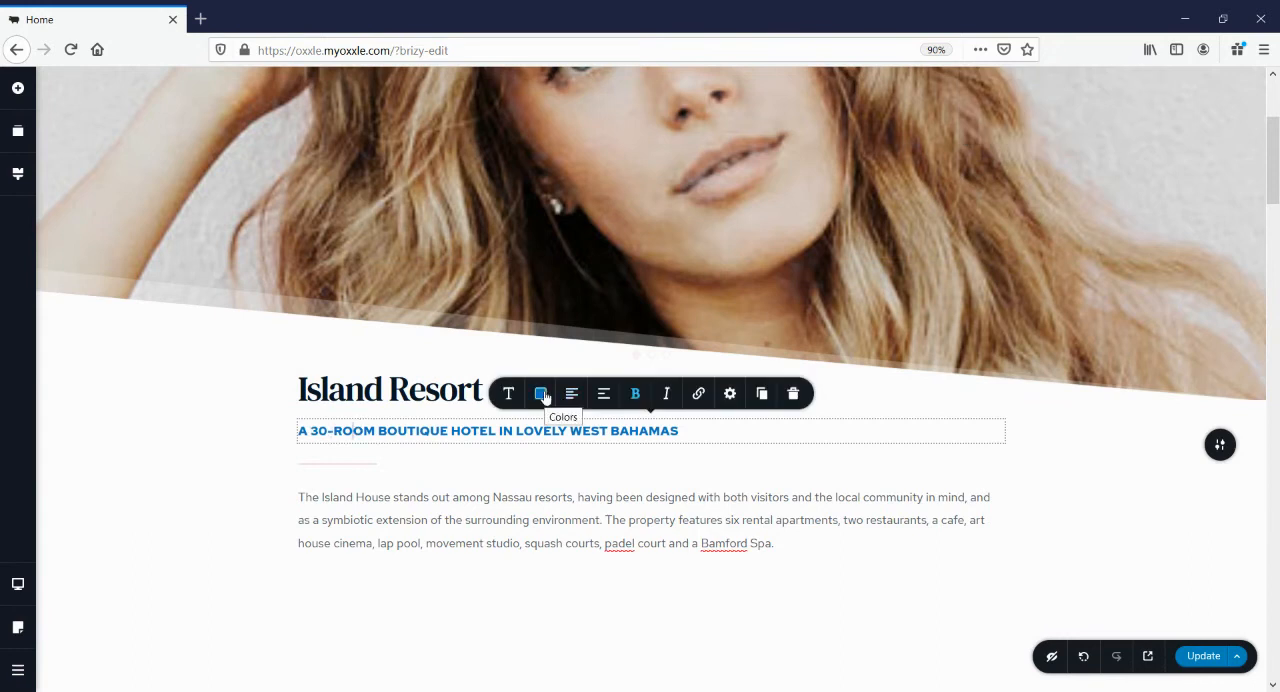
{"action": "left_click", "coordinate": [18, 177]}
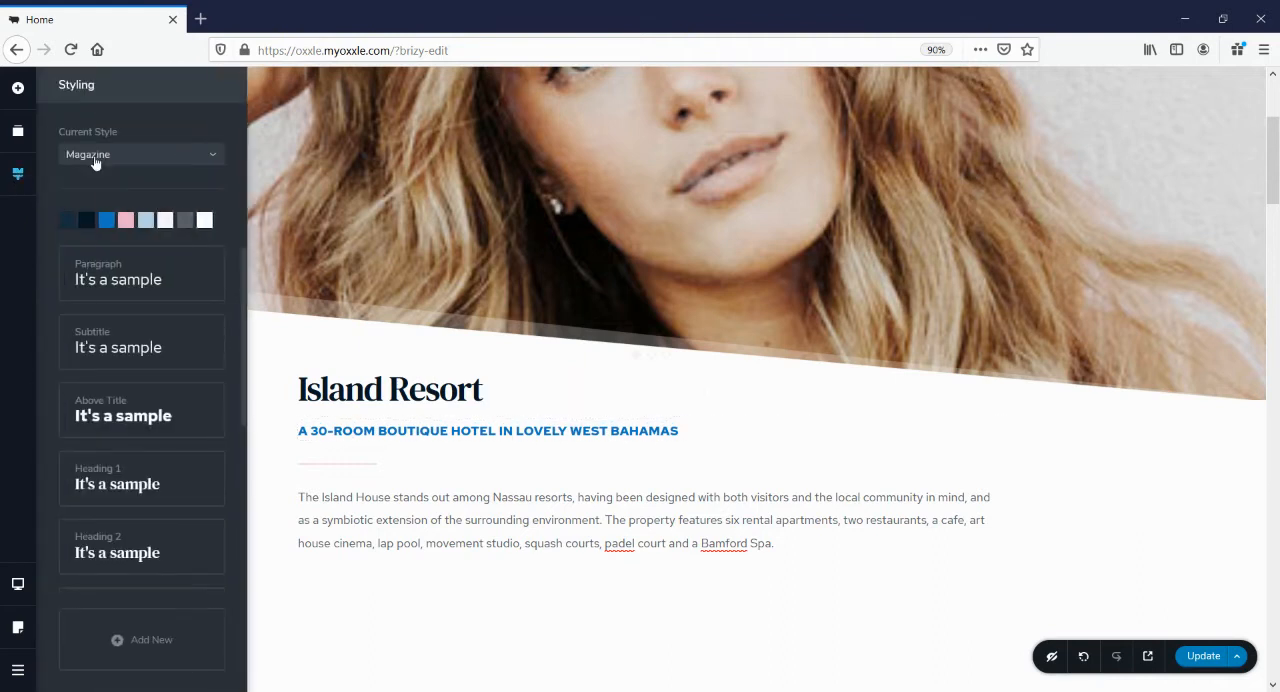
{"action": "left_click", "coordinate": [139, 157]}
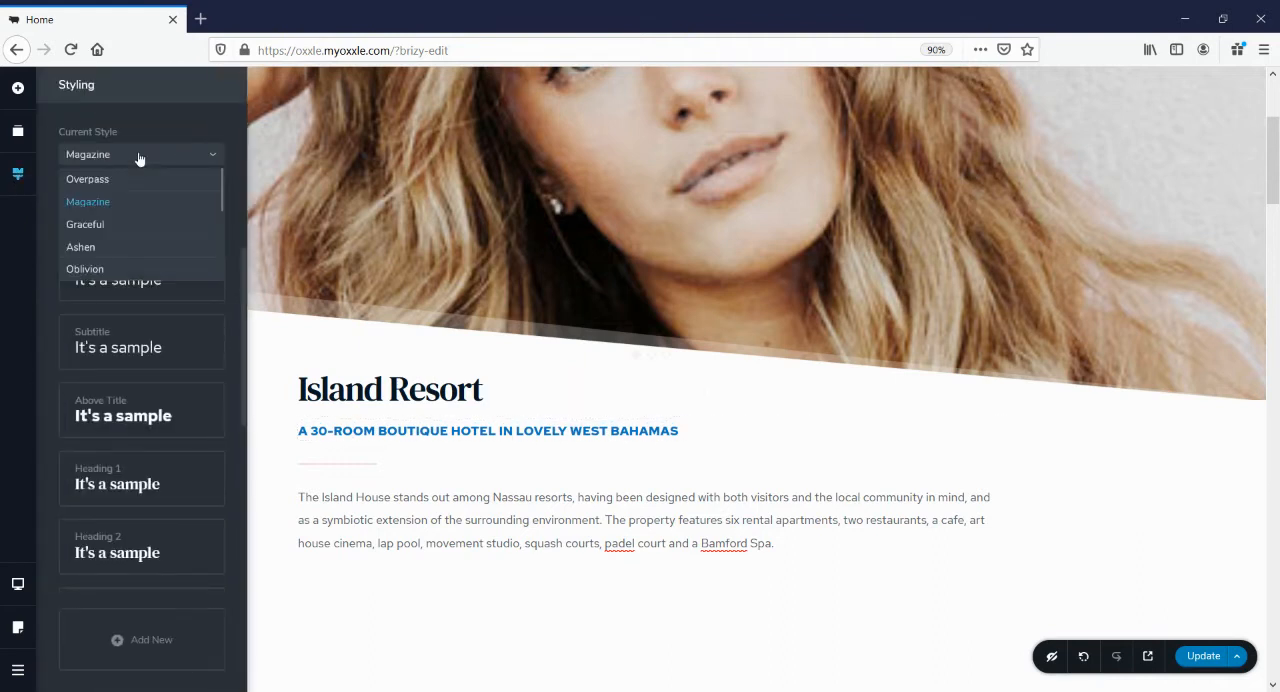
{"action": "left_click", "coordinate": [88, 226]}
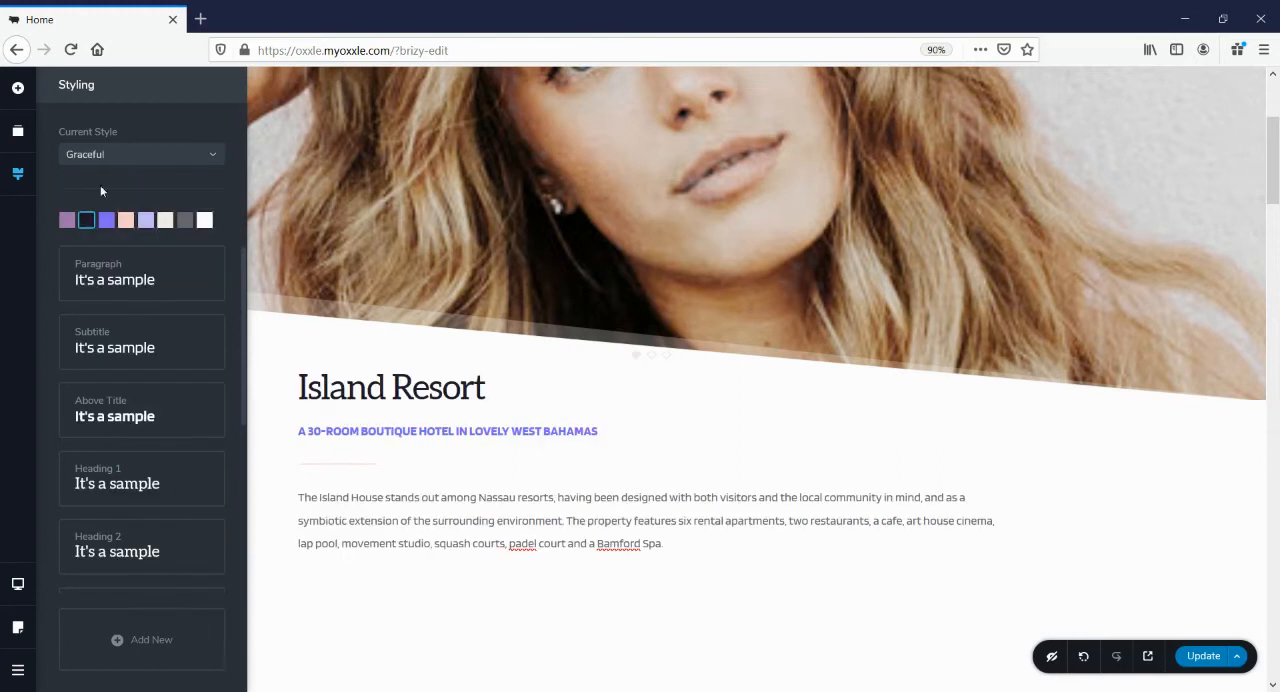
Try the Ashen style and the Oblivion style as the website's overall style
{"action": "left_click", "coordinate": [106, 157]}
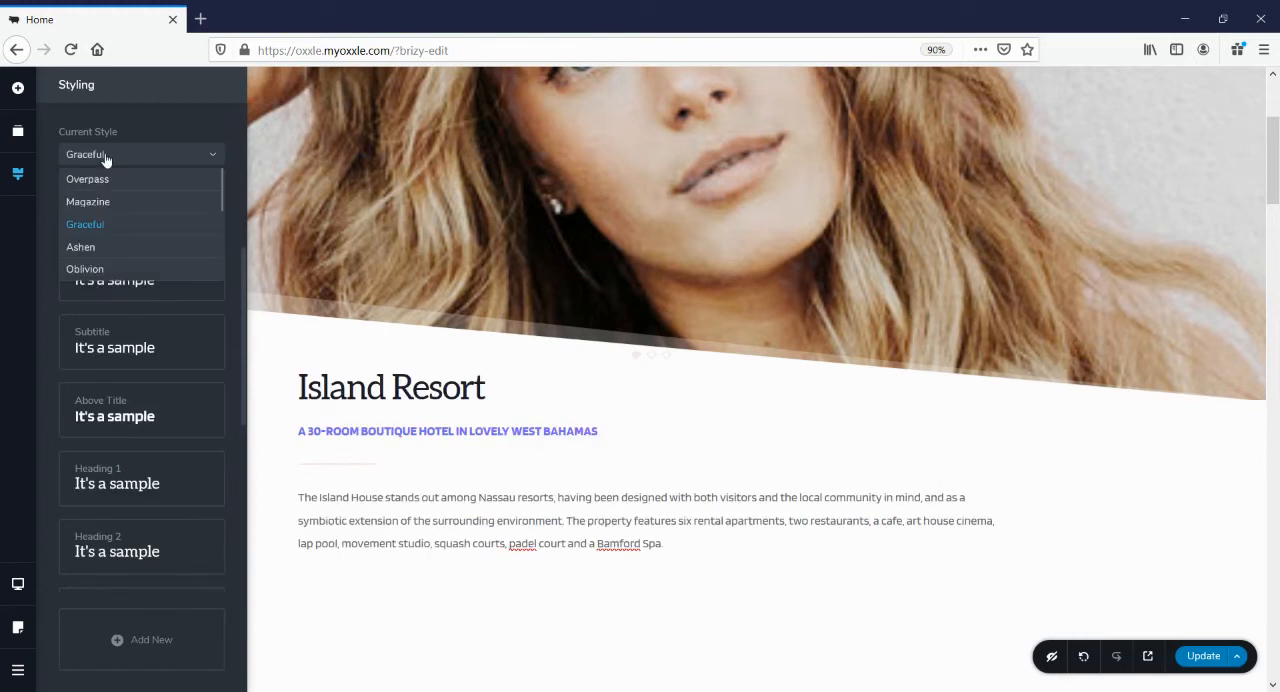
{"action": "left_click", "coordinate": [91, 250]}
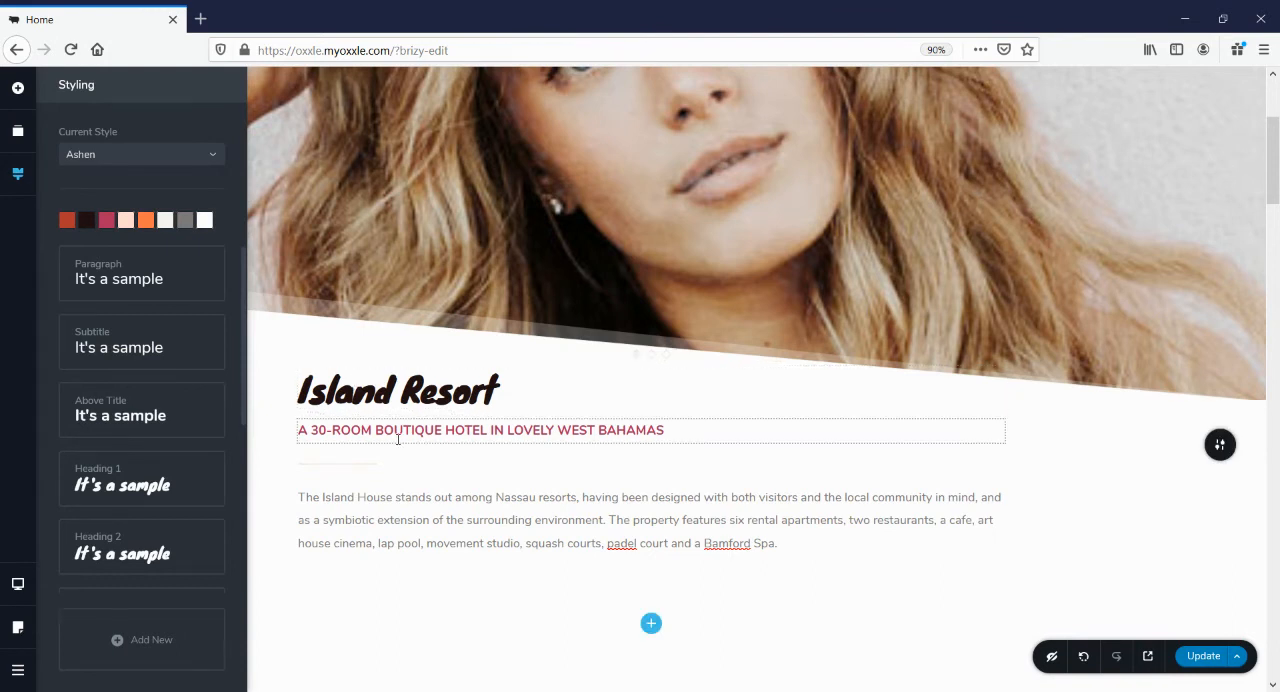
{"action": "left_click", "coordinate": [110, 160]}
{"action": "left_click", "coordinate": [203, 270]}
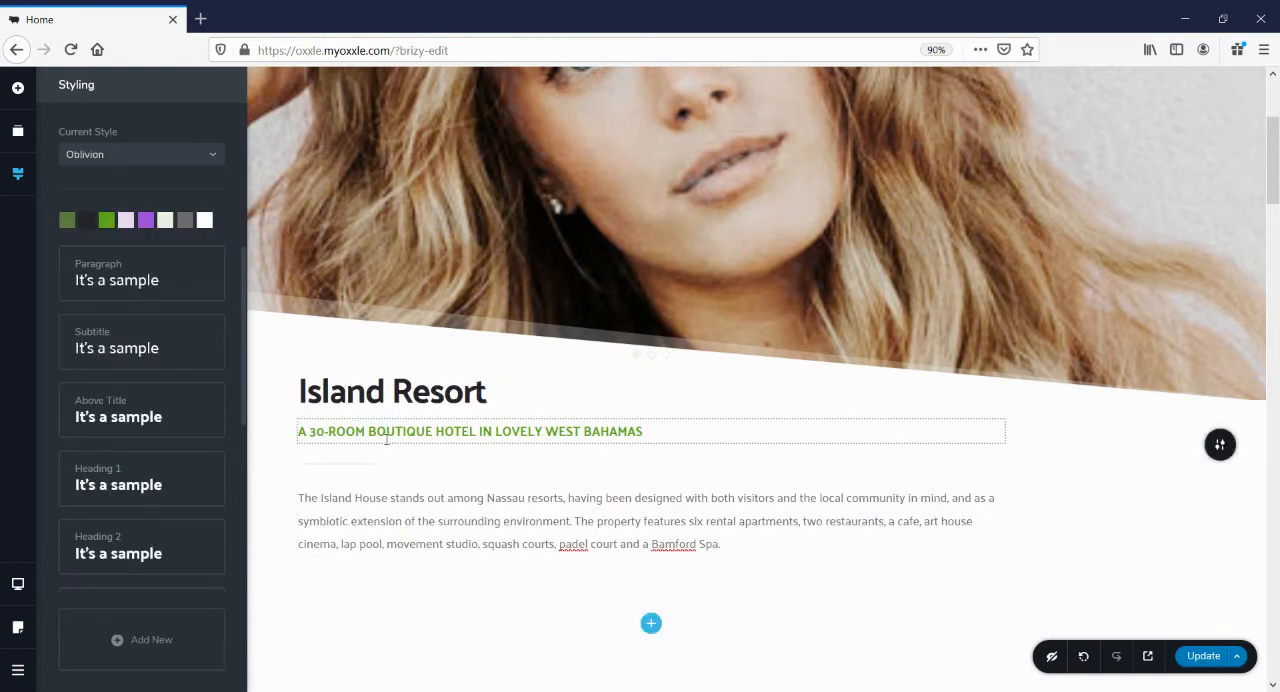
Change the website's overall style for colours and fonts to Overpass
{"action": "left_click", "coordinate": [116, 156]}
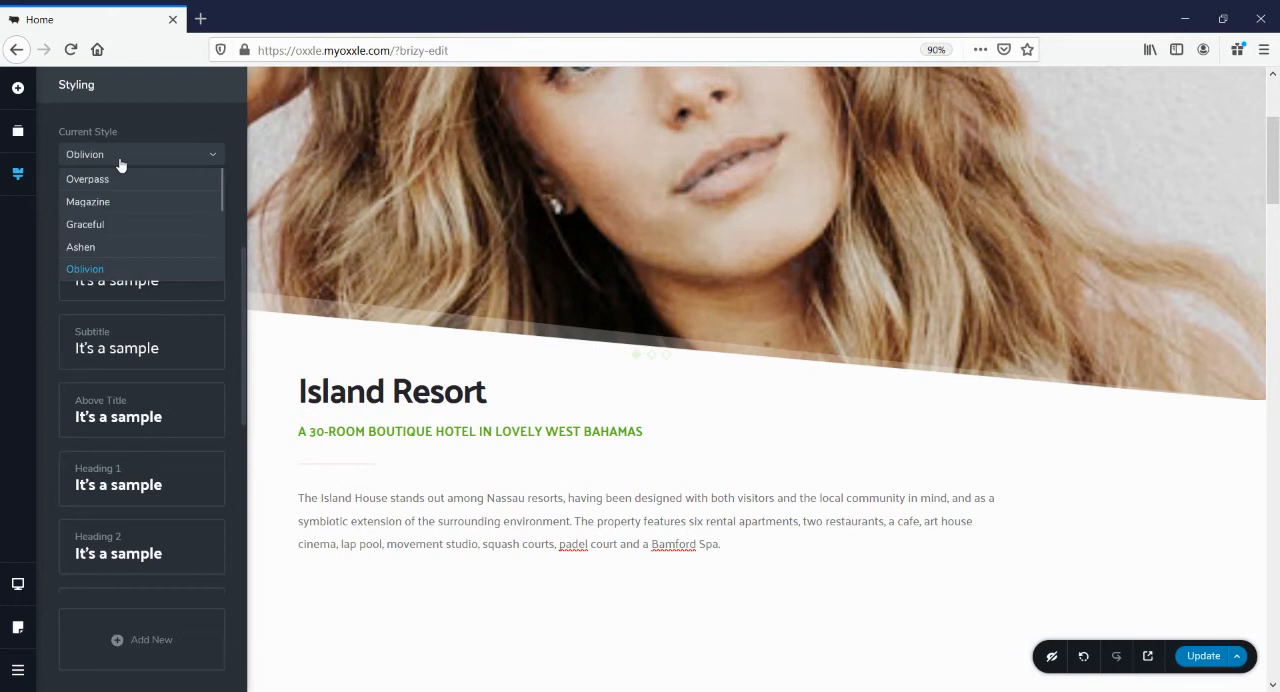
{"action": "left_click", "coordinate": [174, 200]}
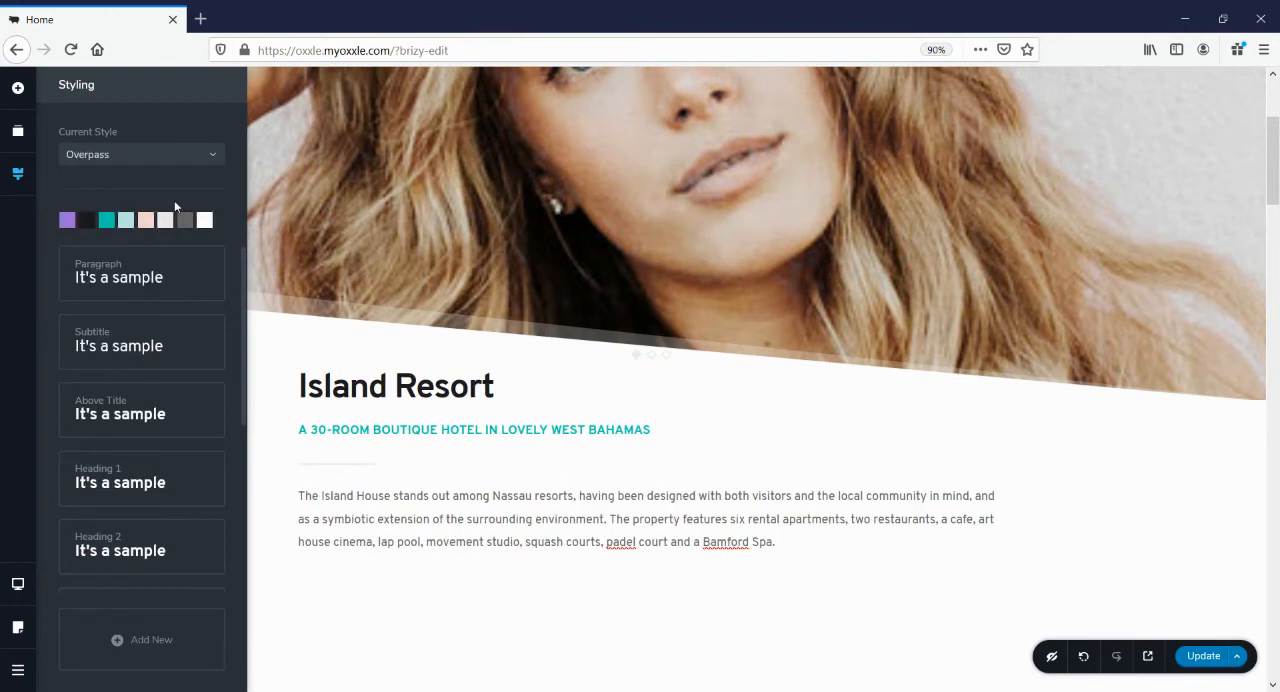
{"action": "left_click", "coordinate": [370, 435]}
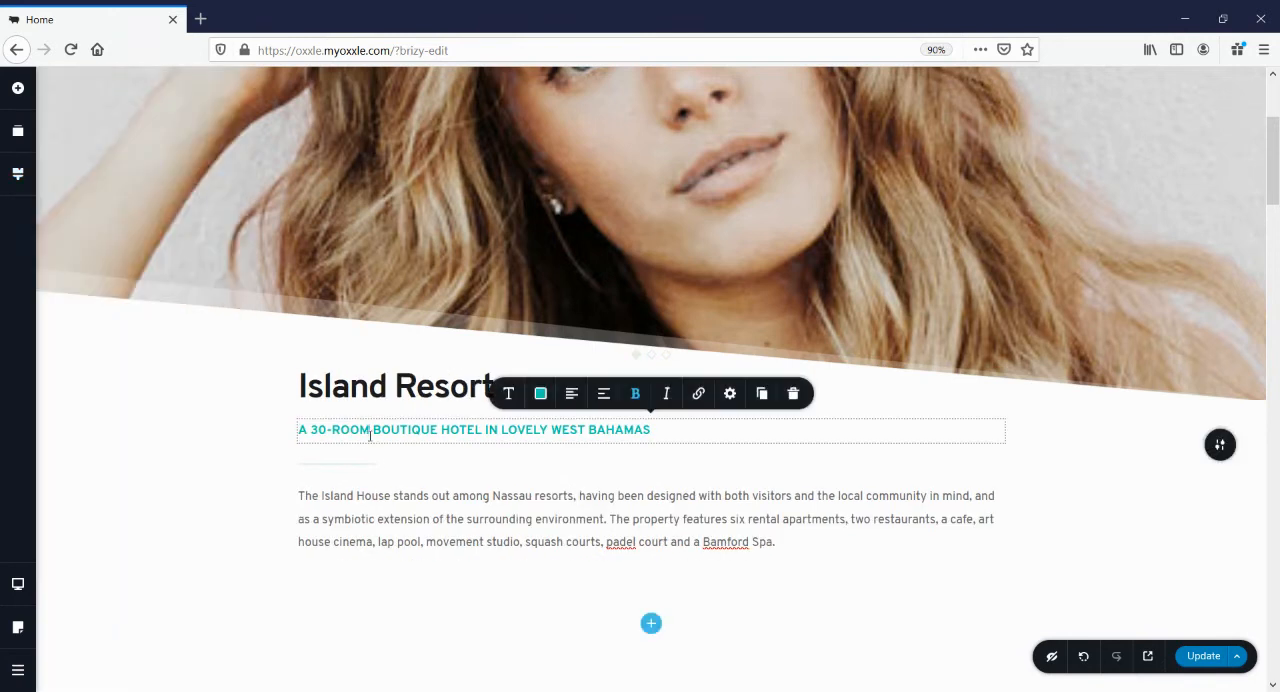
Recolour the Overpass palette's teal swatch, used by the boutique hotel subtitle, to gold #B99533
{"action": "left_click", "coordinate": [17, 173]}
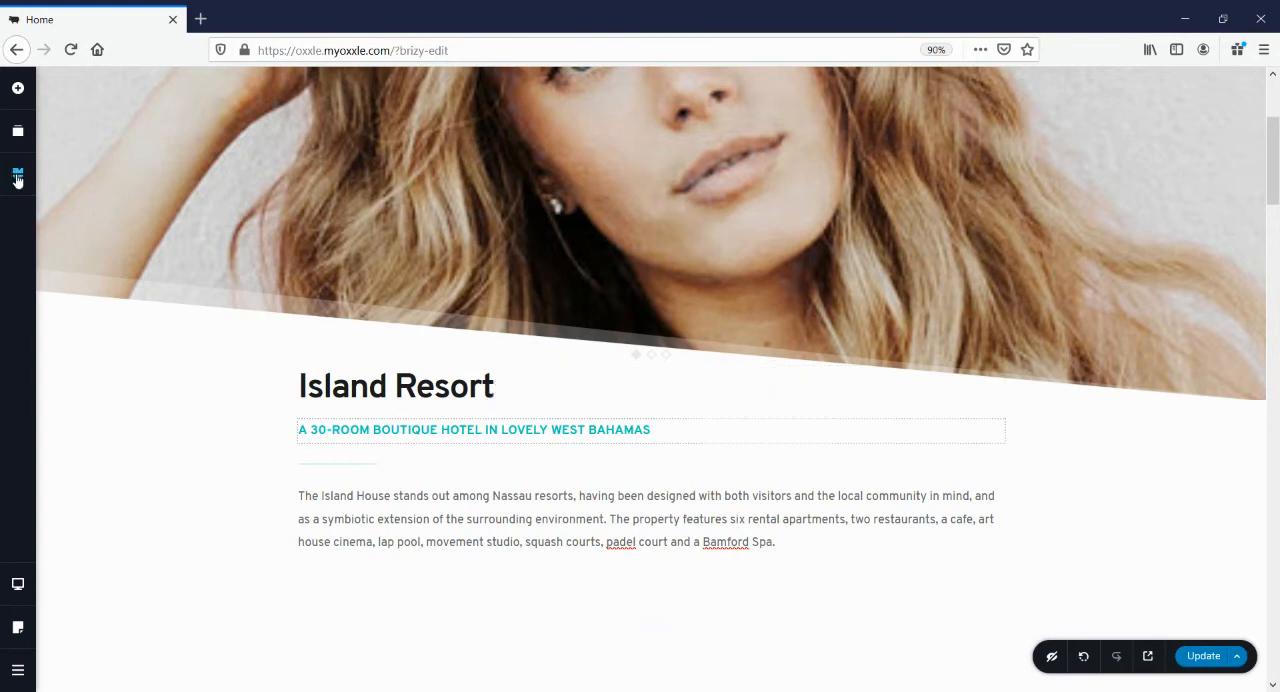
{"action": "left_click", "coordinate": [107, 221]}
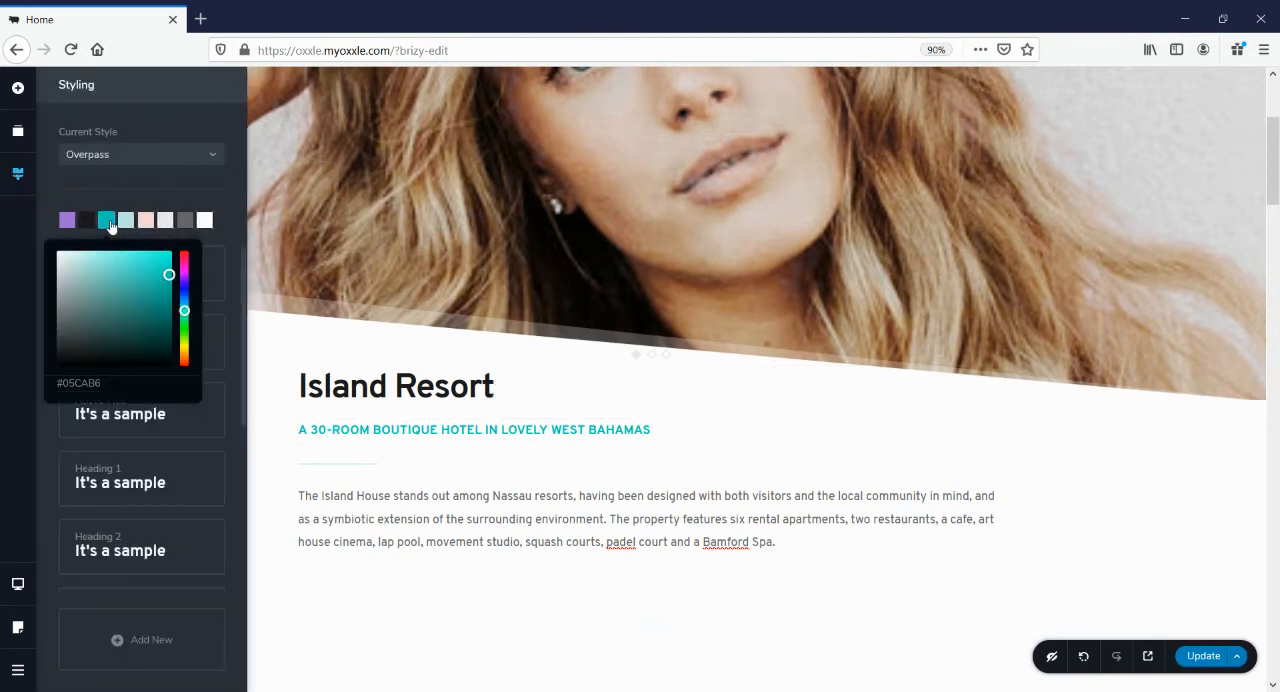
{"action": "left_click", "coordinate": [184, 352]}
{"action": "left_click", "coordinate": [140, 283]}
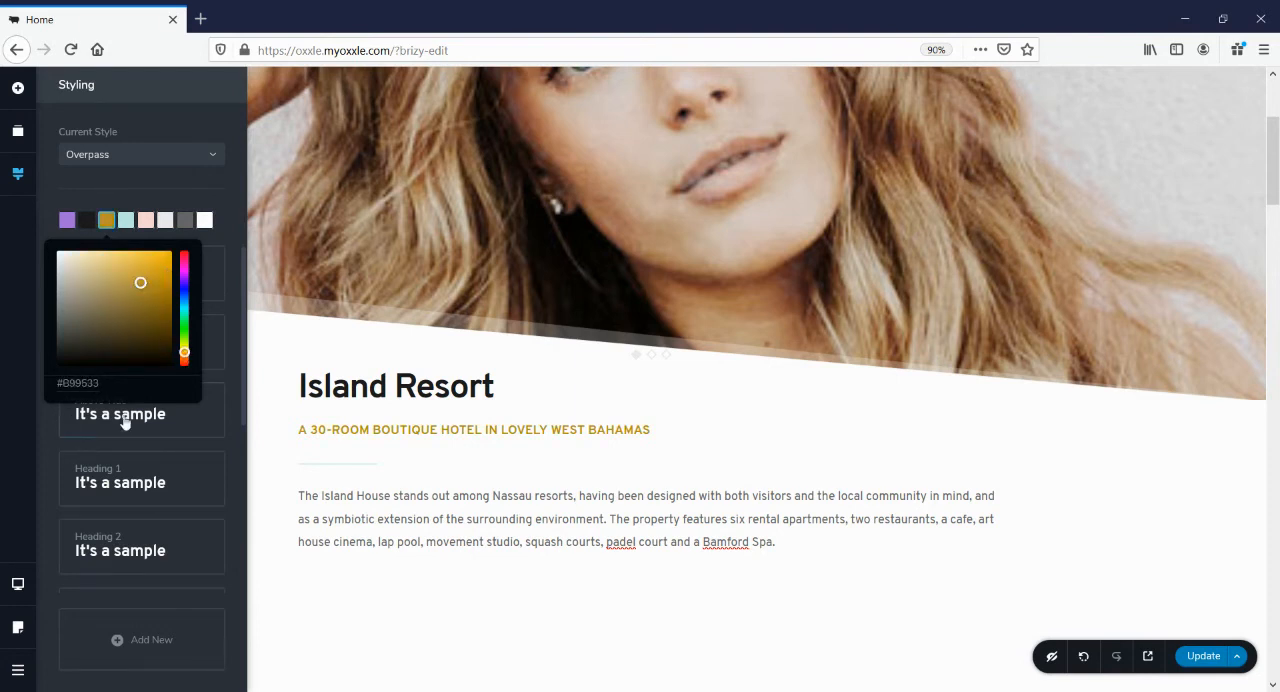
{"action": "left_click", "coordinate": [517, 451]}
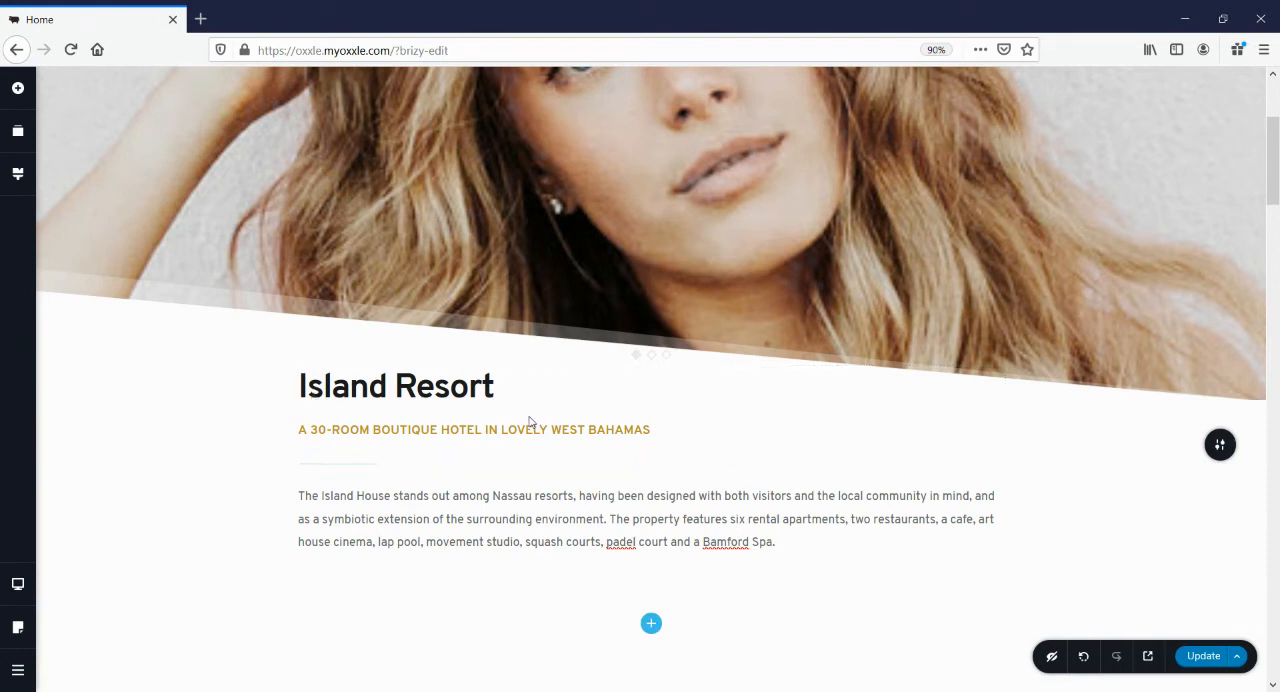
Change the palette's pale pink swatch, which fills the "Reasons to choose us" block, to a bright coral
{"action": "scroll", "coordinate": [530, 421], "scroll_direction": "down", "scroll_amount": 4}
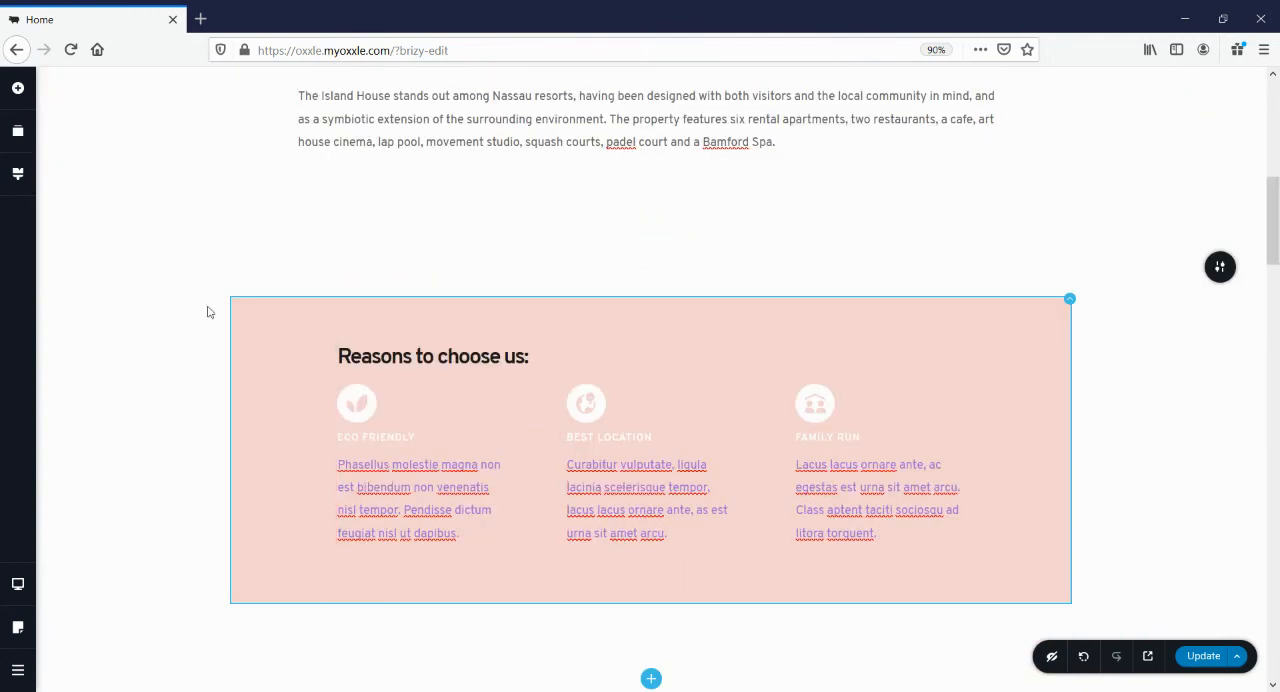
{"action": "left_click", "coordinate": [18, 173]}
{"action": "left_click", "coordinate": [145, 220]}
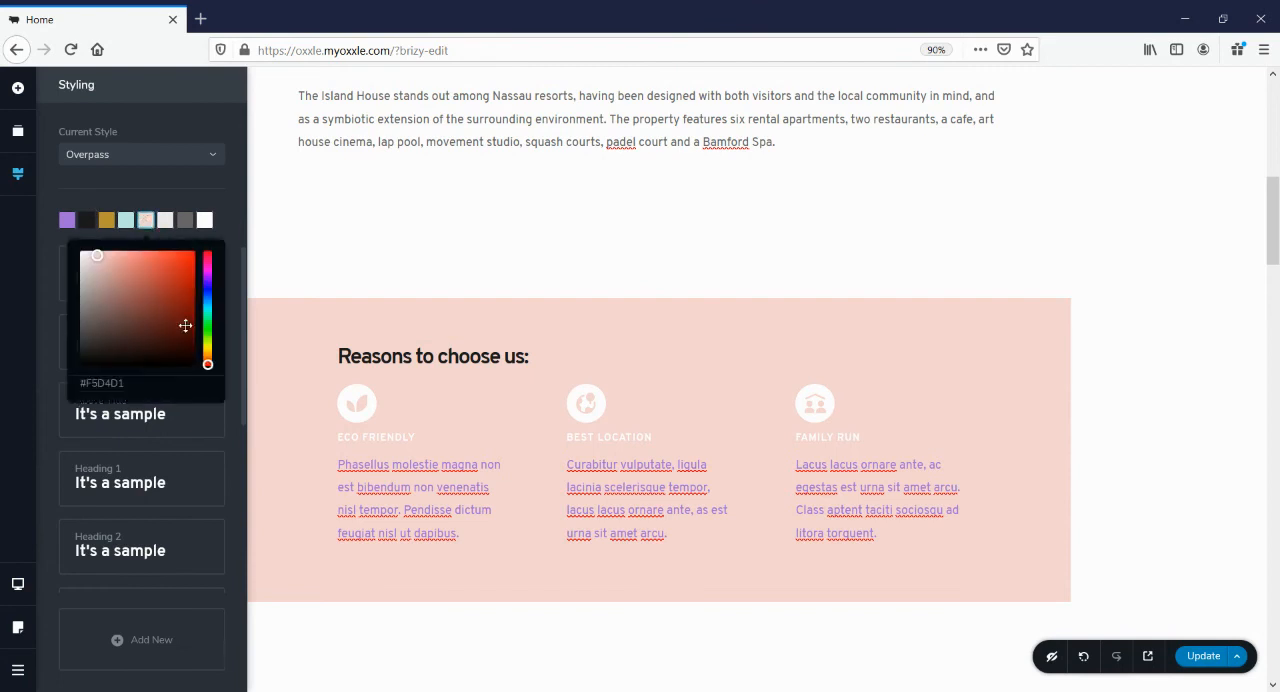
{"action": "left_click", "coordinate": [131, 274]}
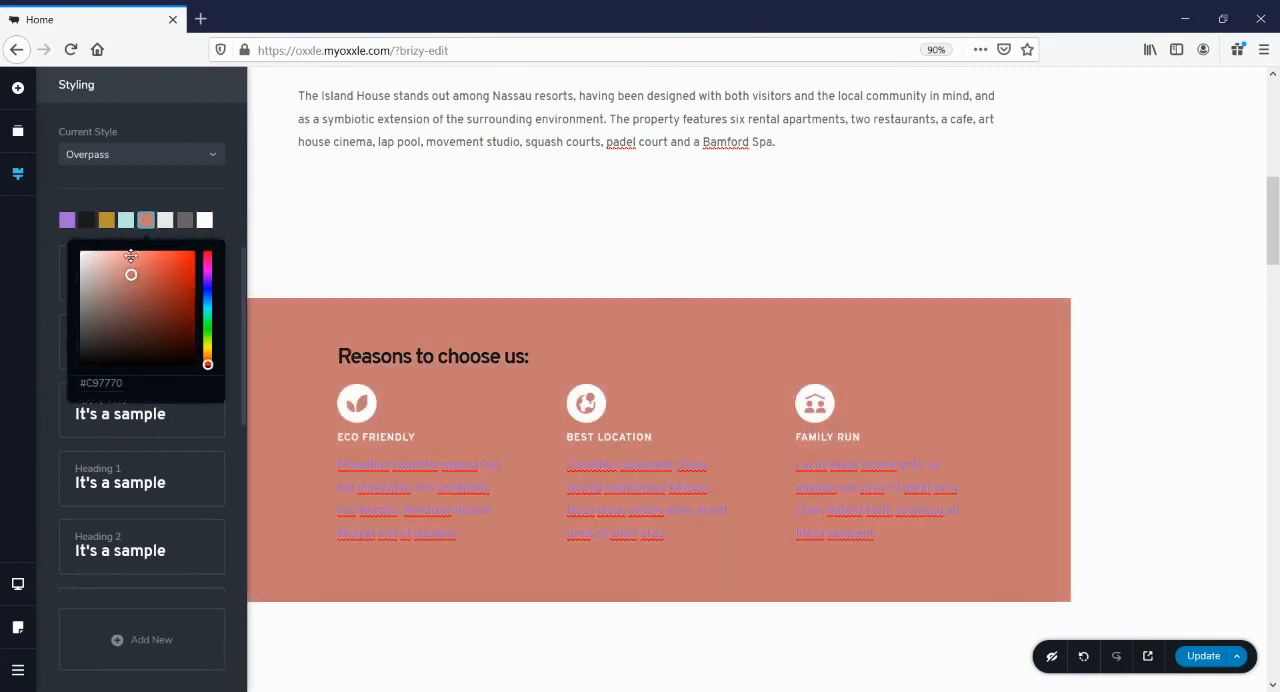
{"action": "left_click", "coordinate": [142, 257]}
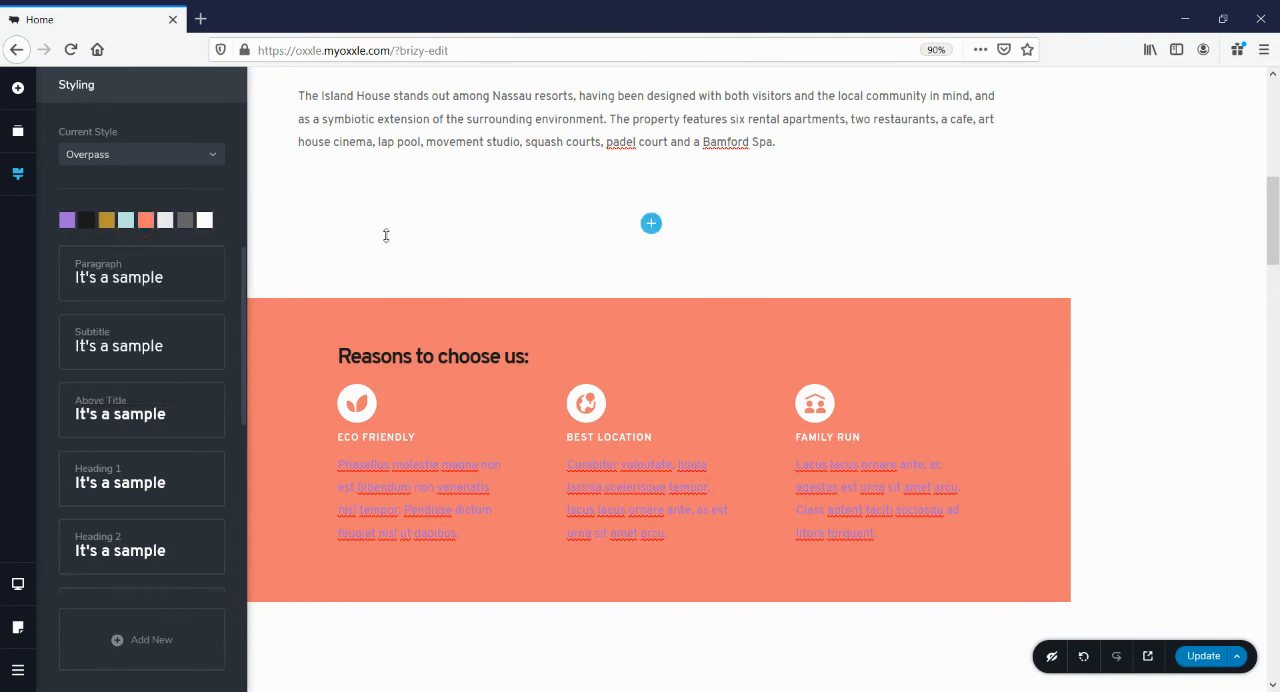
Change the palette's purple swatch, used by the paragraphs under "Reasons to choose us", to near-white #F5F0FB
{"action": "scroll", "coordinate": [648, 330], "scroll_direction": "down", "scroll_amount": 2}
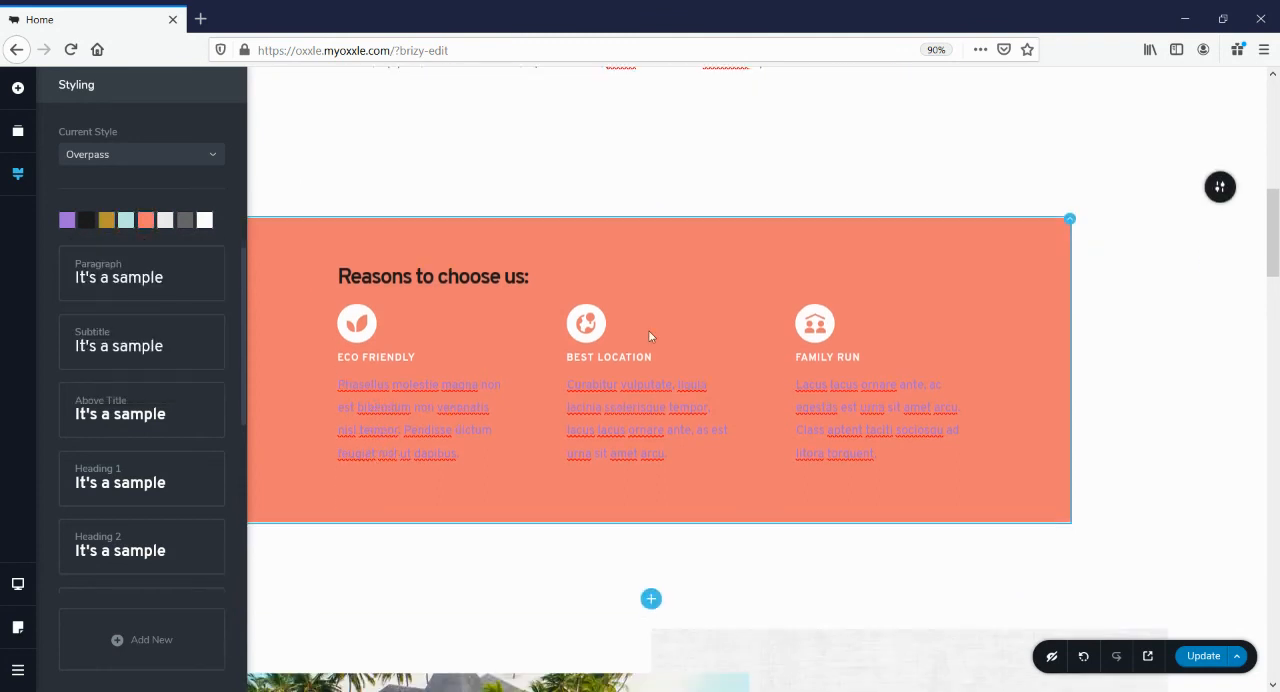
{"action": "left_click", "coordinate": [406, 384]}
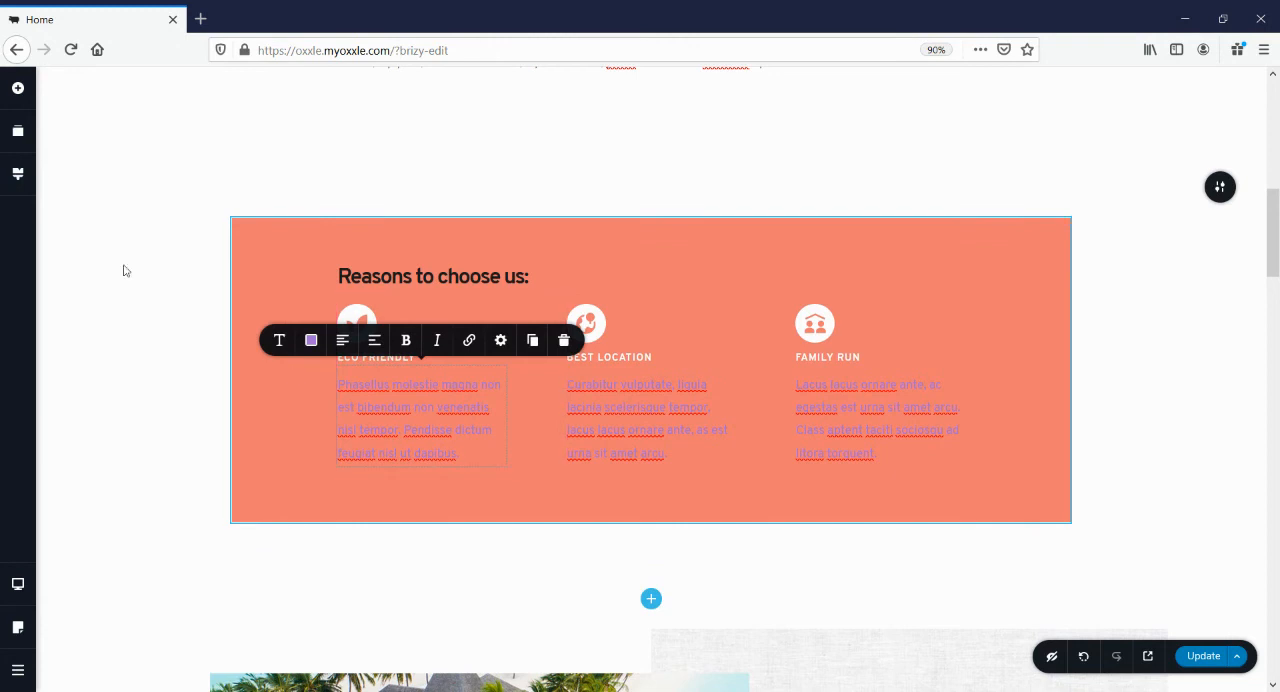
{"action": "left_click", "coordinate": [17, 174]}
{"action": "left_click", "coordinate": [63, 222]}
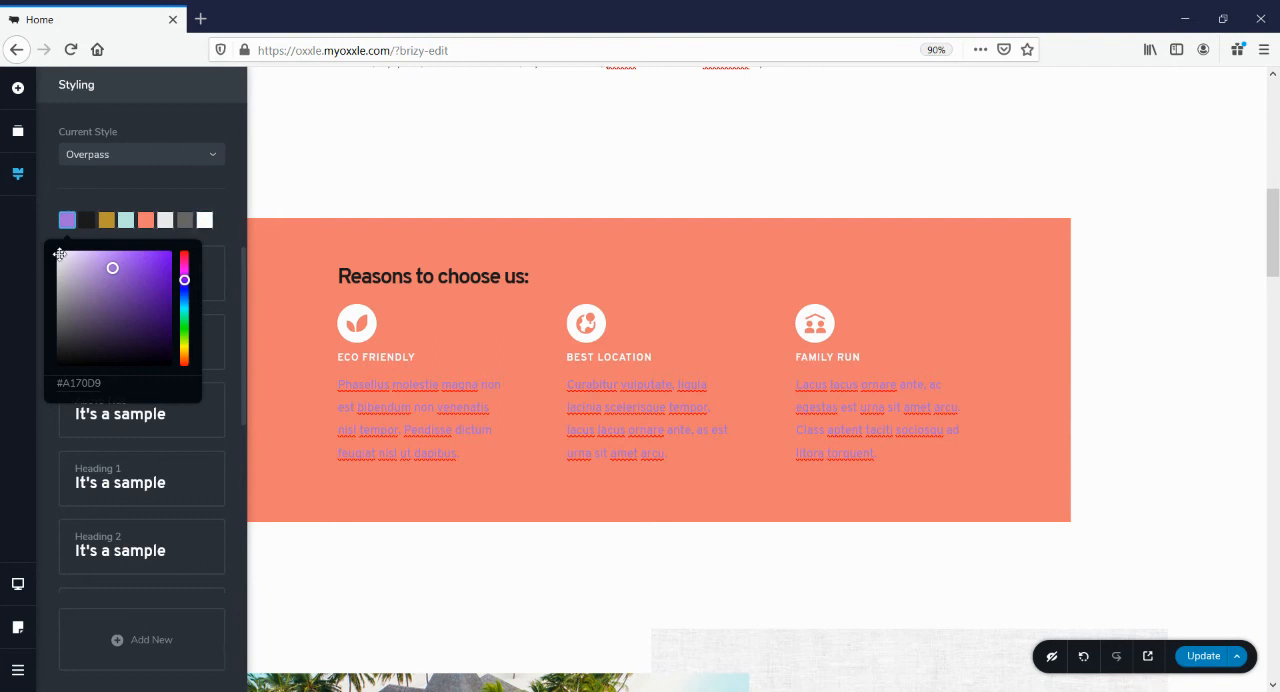
{"action": "left_click", "coordinate": [62, 254]}
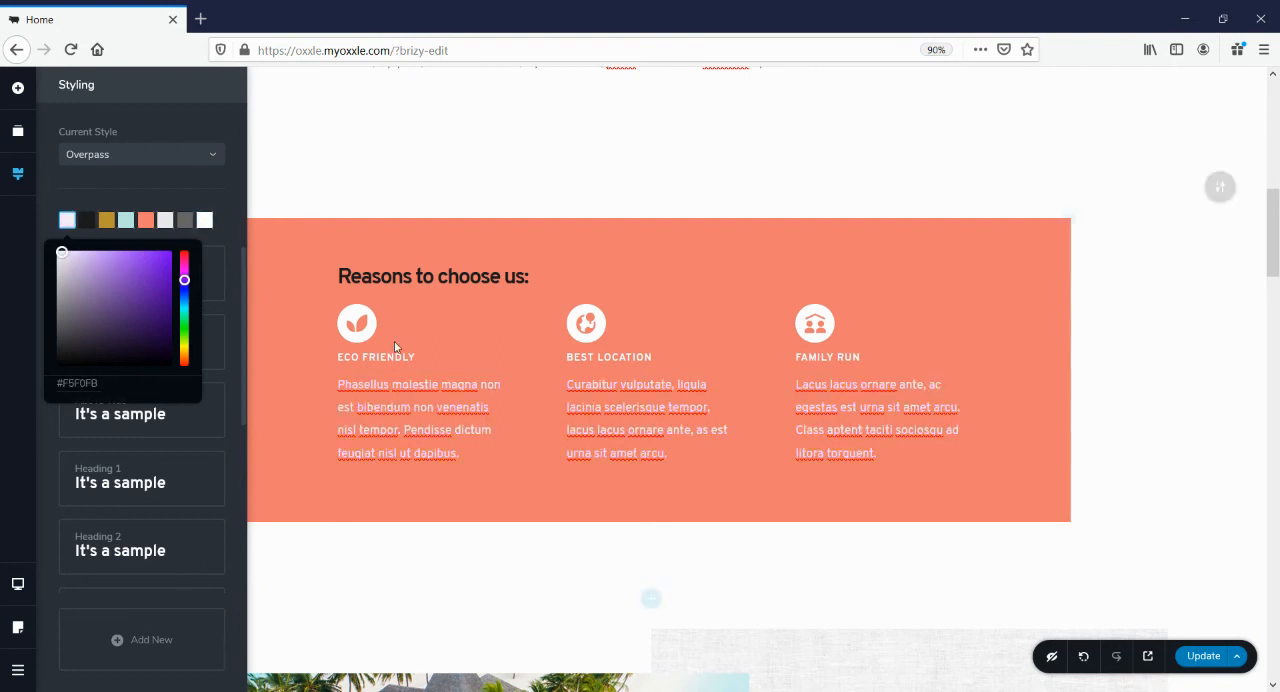
{"action": "left_click", "coordinate": [652, 231]}
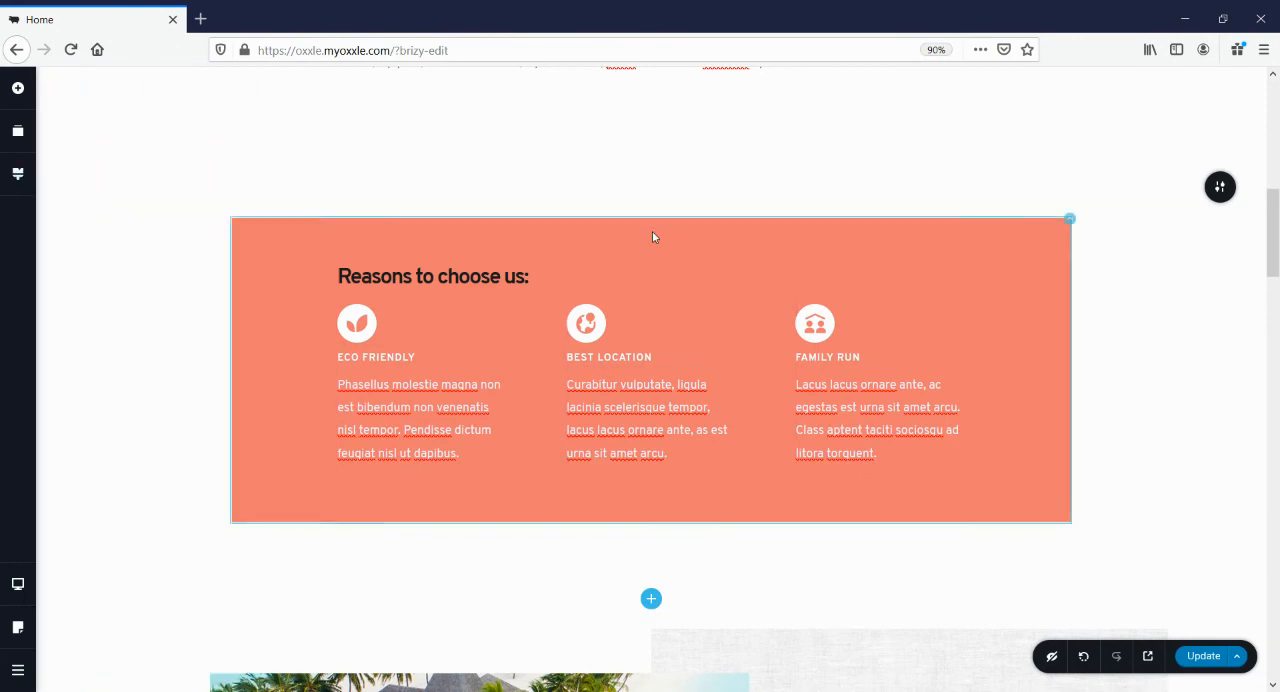
Replace the "Island Resort" heading below the hero image with "Hair salon fourways crossing"
{"action": "scroll", "coordinate": [599, 228], "scroll_direction": "down", "scroll_amount": 5}
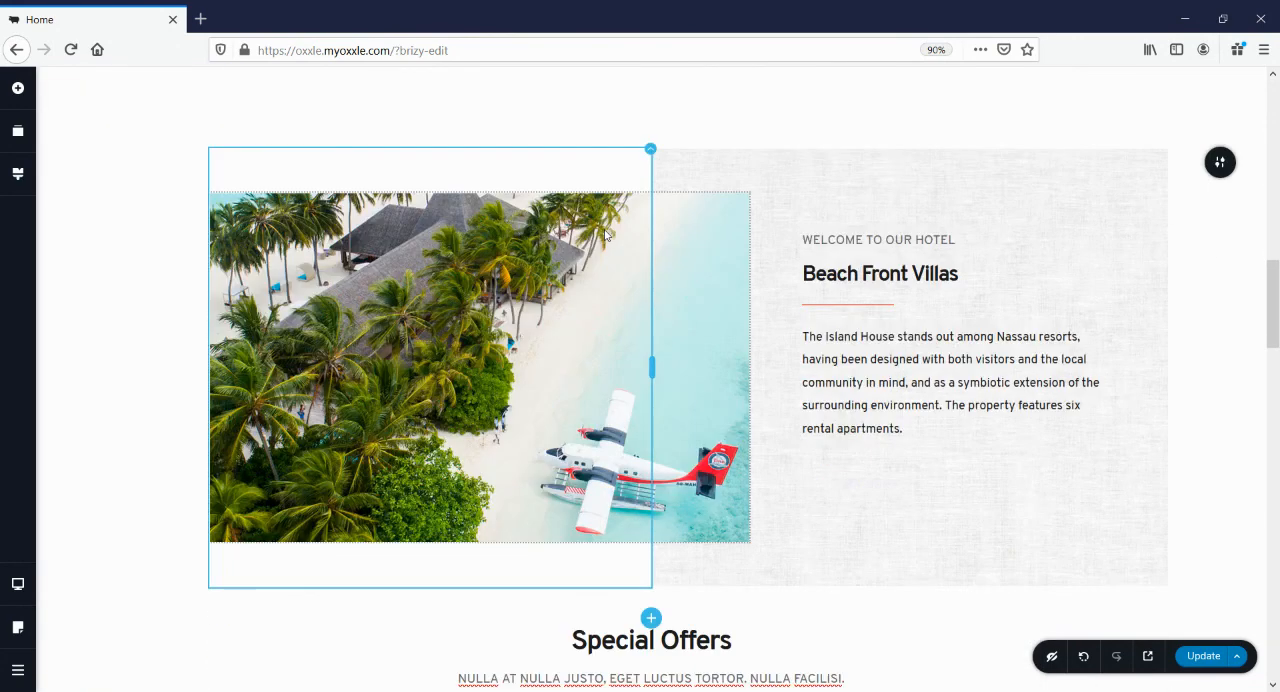
{"action": "scroll", "coordinate": [605, 234], "scroll_direction": "down", "scroll_amount": 3}
{"action": "scroll", "coordinate": [611, 234], "scroll_direction": "up", "scroll_amount": 3}
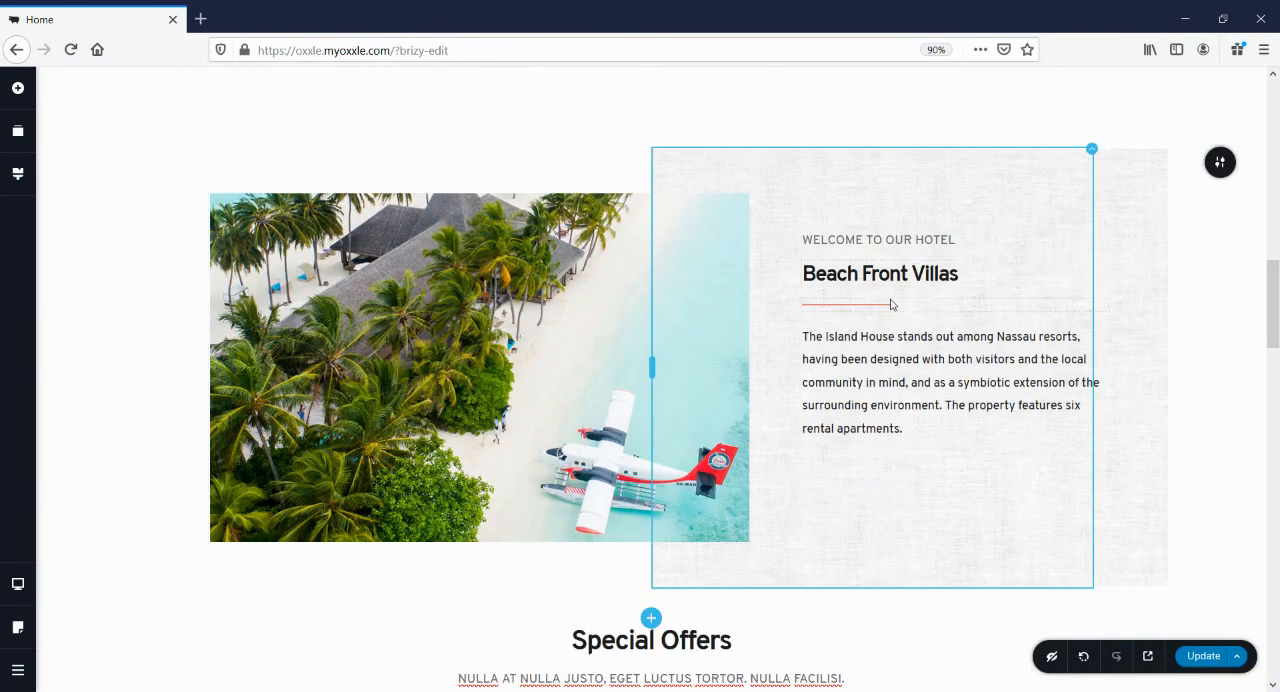
{"action": "scroll", "coordinate": [889, 302], "scroll_direction": "up", "scroll_amount": 10}
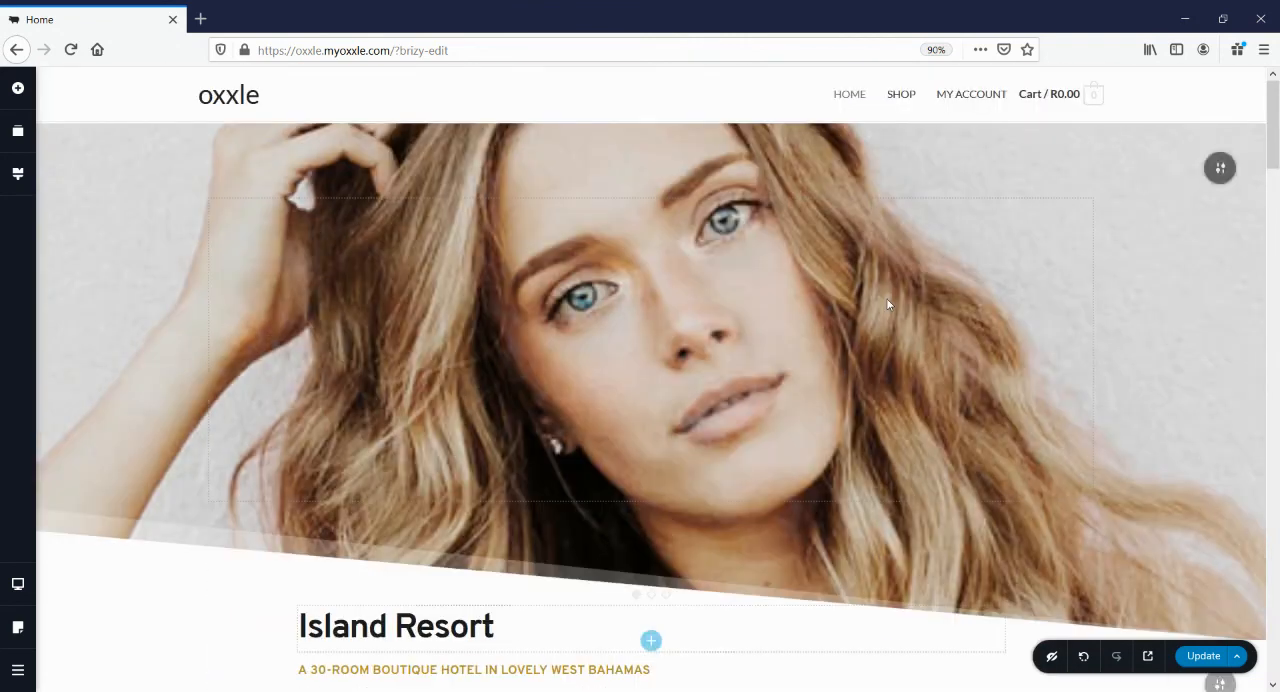
{"action": "scroll", "coordinate": [414, 567], "scroll_direction": "down", "scroll_amount": 3}
{"action": "left_click", "coordinate": [331, 310]}
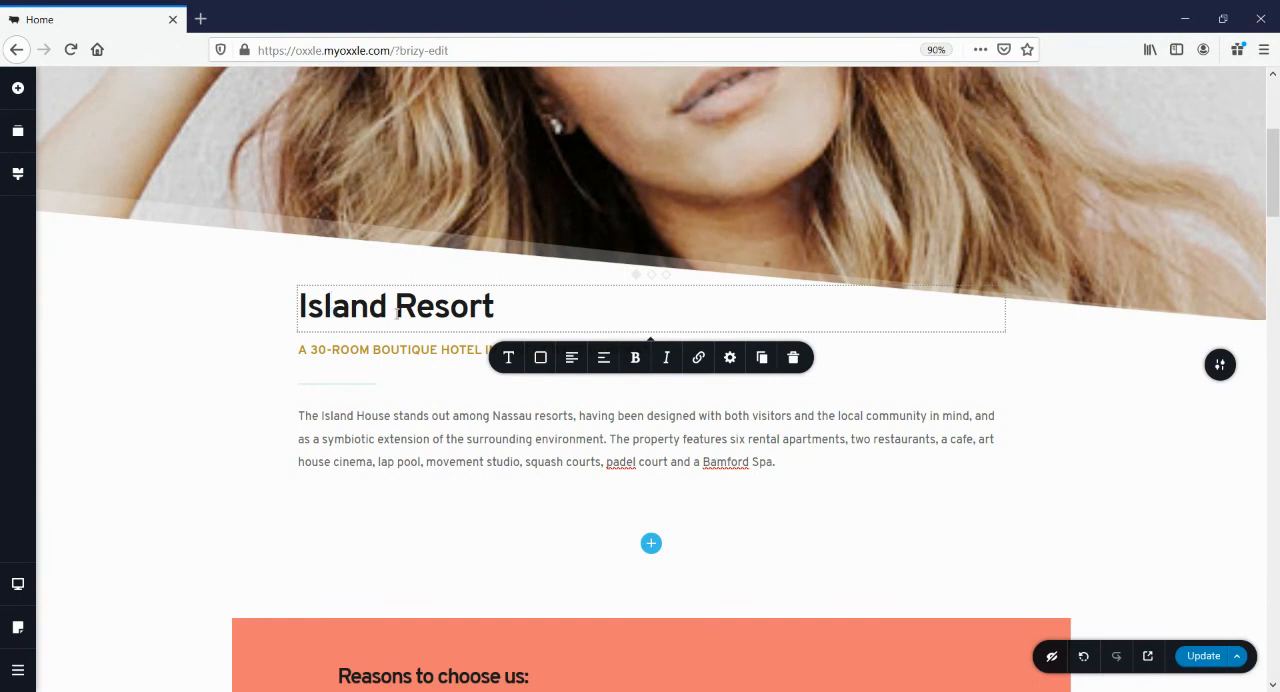
{"action": "left_click_drag", "start_coordinate": [496, 305], "coordinate": [300, 309]}
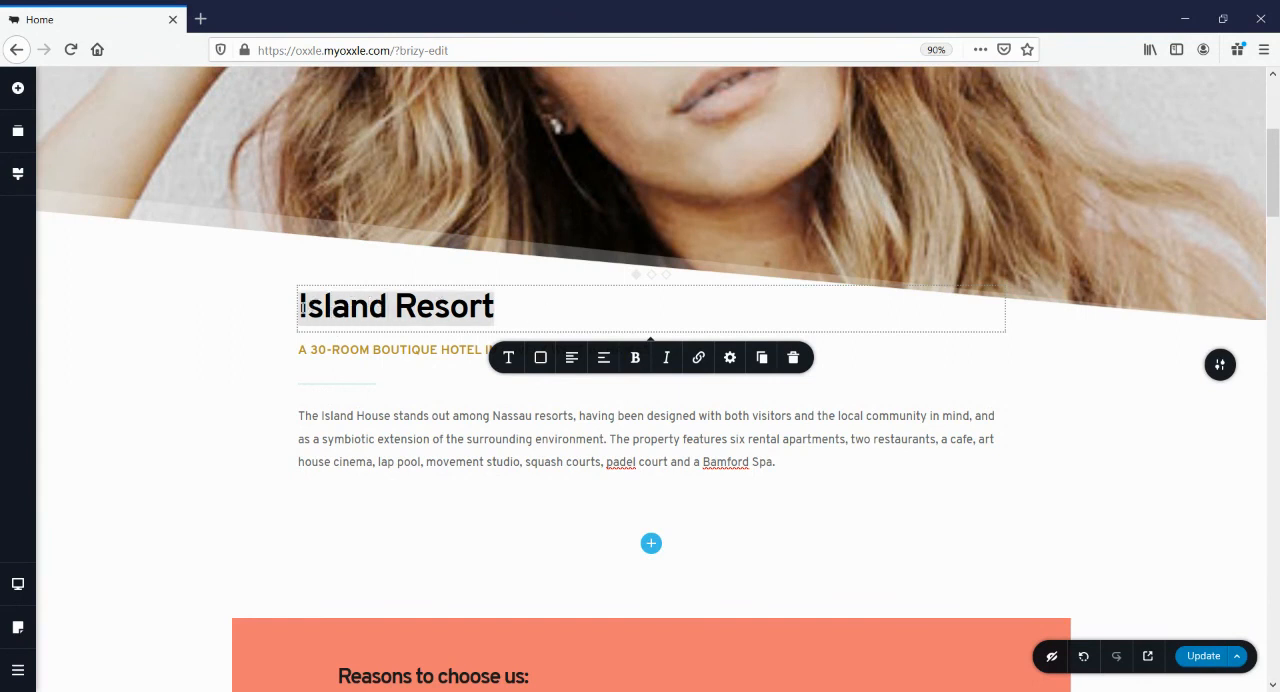
{"action": "left_click", "coordinate": [302, 309]}
{"action": "type", "text": "HAIR"}
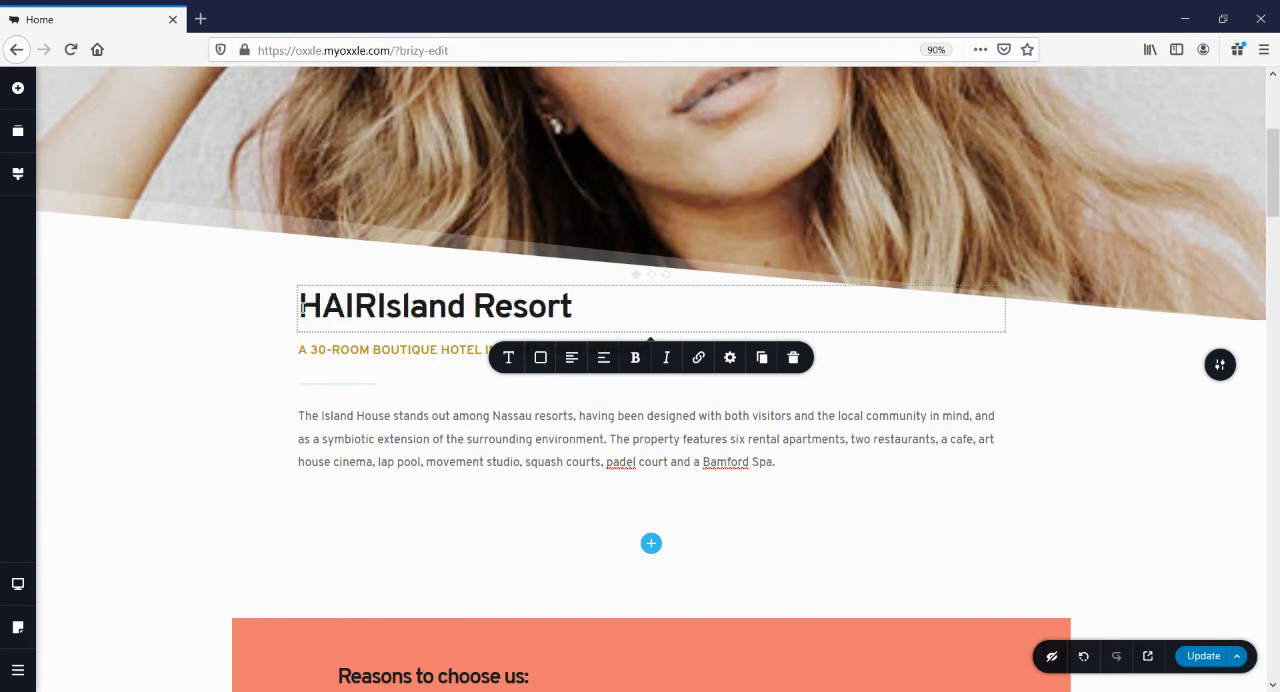
{"action": "key", "text": "BackSpace"}
{"action": "key", "text": "BackSpace"}
{"action": "key", "text": "BackSpace"}
{"action": "type", "text": "airs"}
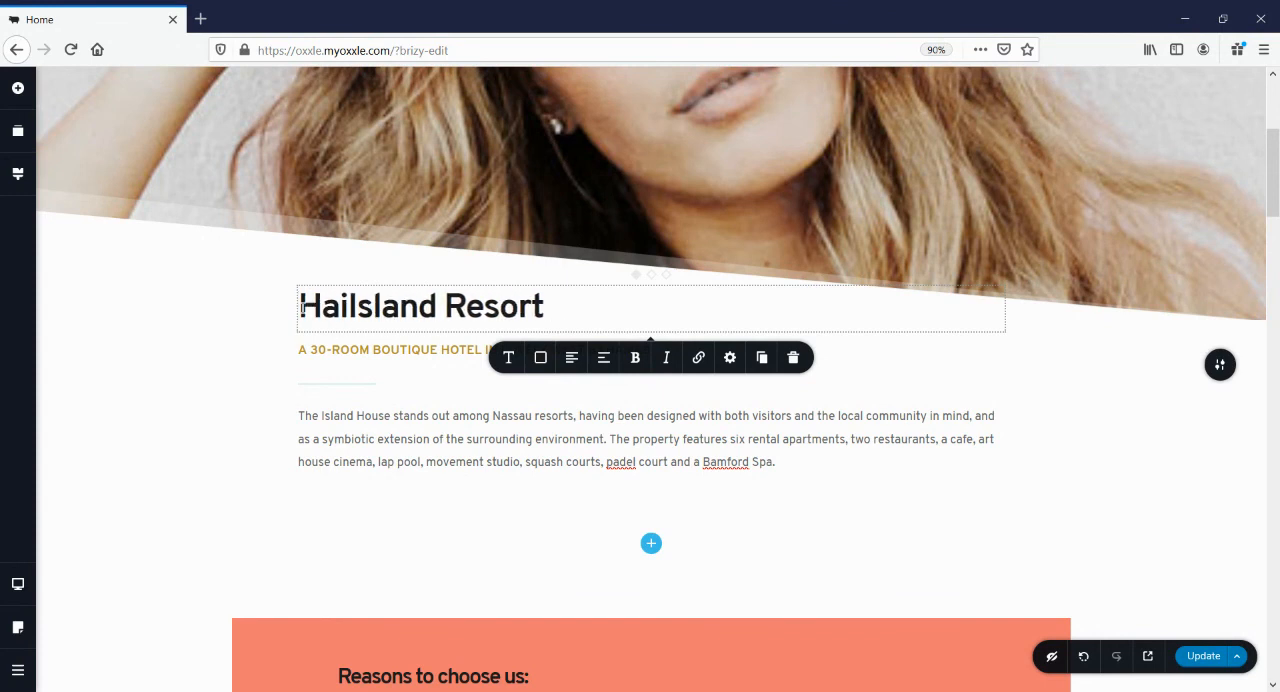
{"action": "type", "text": "alon"}
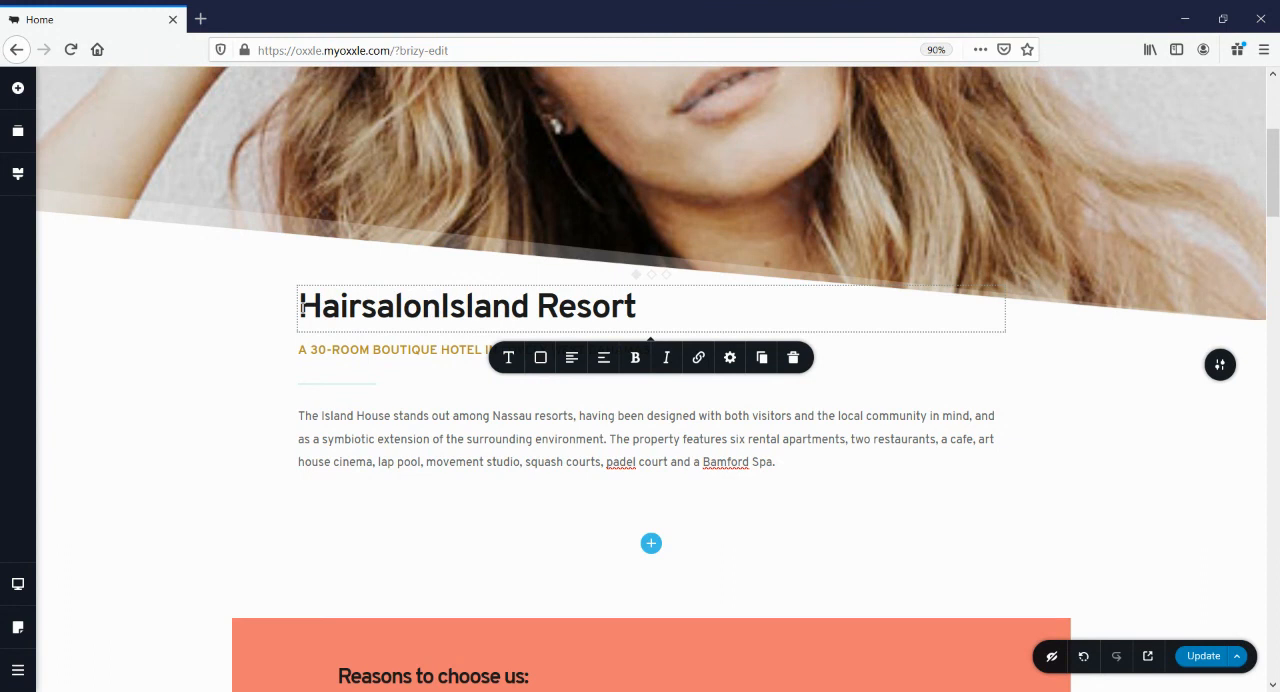
{"action": "key", "text": "BackSpace"}
{"action": "key", "text": "BackSpace"}
{"action": "key", "text": "BackSpace"}
{"action": "key", "text": "BackSpace"}
{"action": "key", "text": "BackSpace"}
{"action": "key", "text": "BackSpace"}
{"action": "type", "text": "salon "}
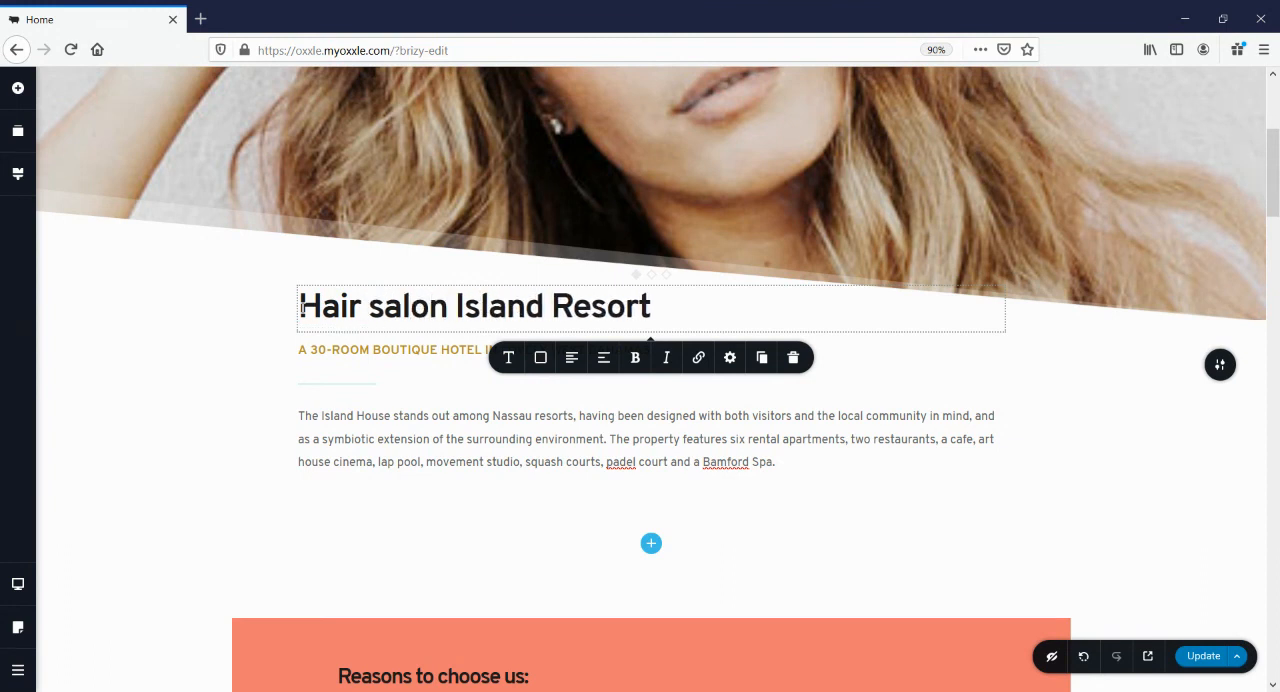
{"action": "type", "text": "fourways"}
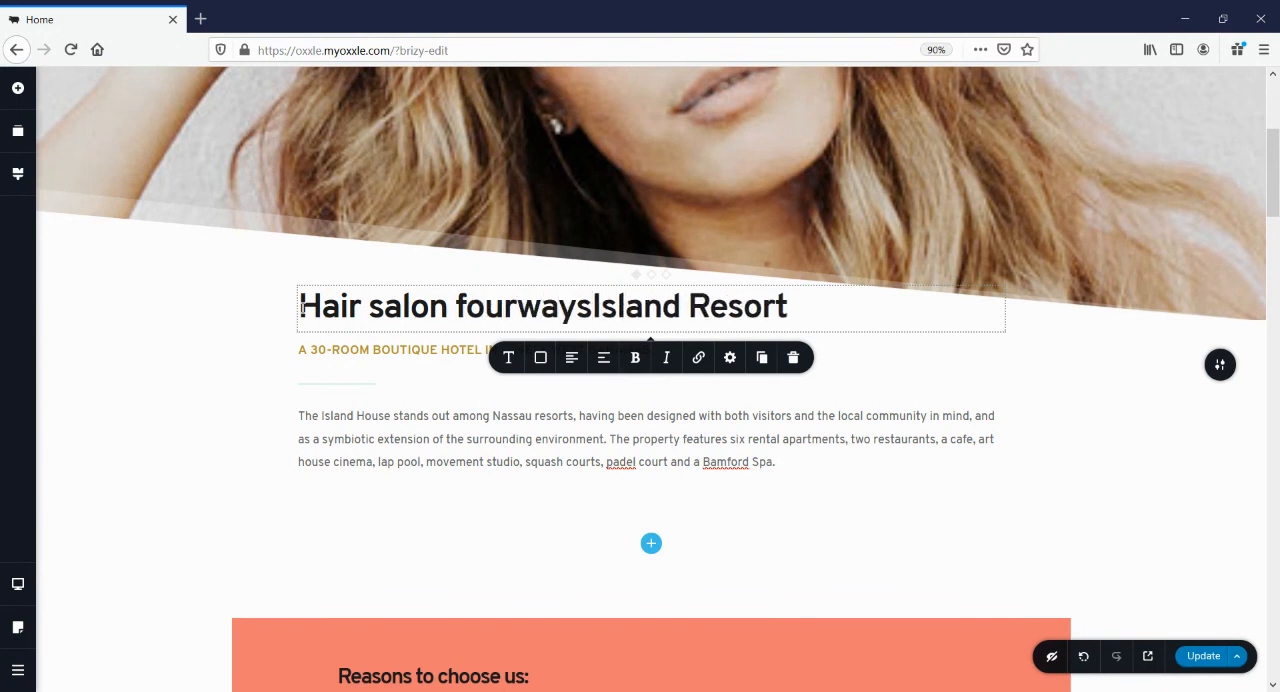
{"action": "type", "text": " crossing"}
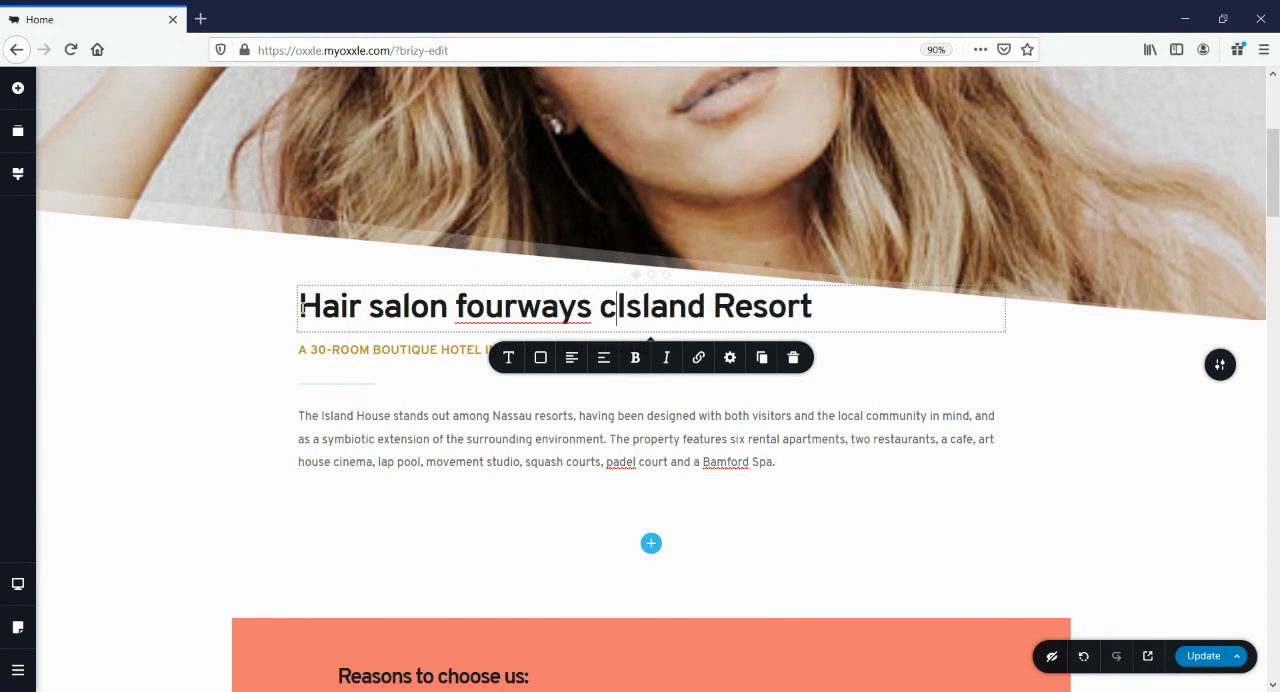
{"action": "key", "text": "Delete"}
{"action": "key", "text": "Delete"}
{"action": "key", "text": "Delete"}
{"action": "key", "text": "Delete"}
{"action": "key", "text": "Delete"}
{"action": "key", "text": "Delete"}
{"action": "key", "text": "Delete"}
{"action": "key", "text": "Delete"}
{"action": "key", "text": "Delete"}
{"action": "key", "text": "Delete"}
{"action": "key", "text": "Delete"}
{"action": "key", "text": "Delete"}
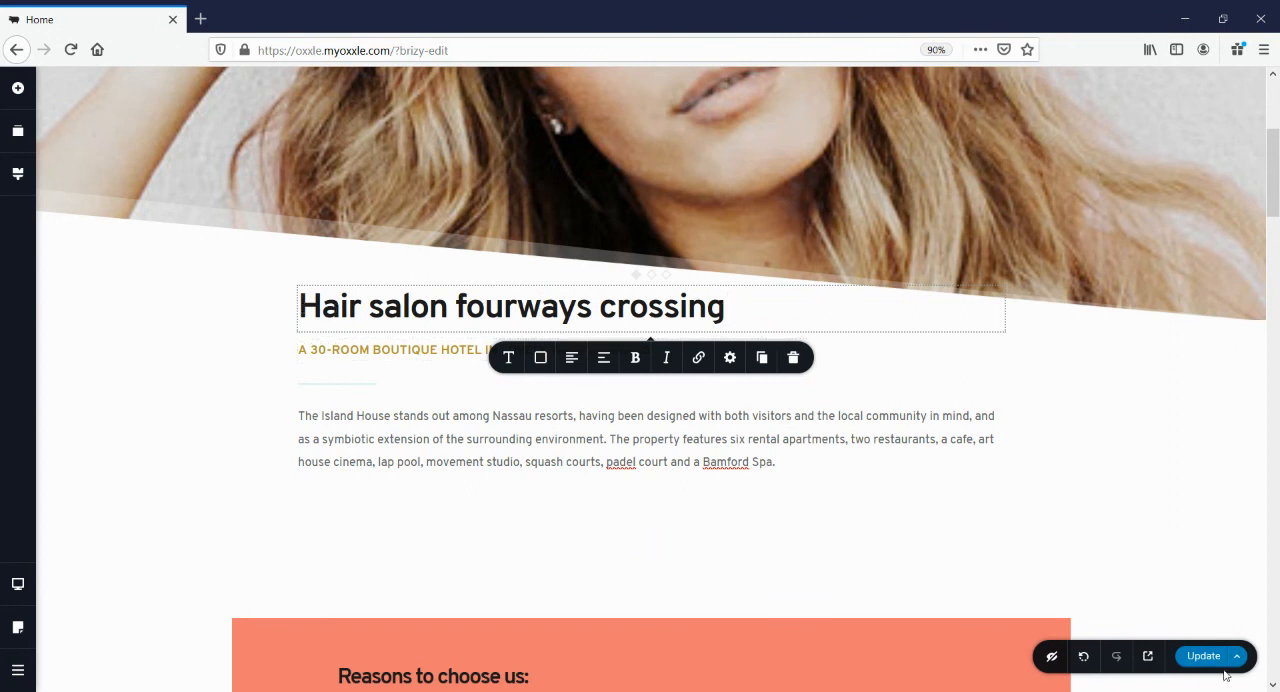
Update the page to save the changes and look over the remaining sections down to the guest reviews
{"action": "left_click", "coordinate": [823, 440]}
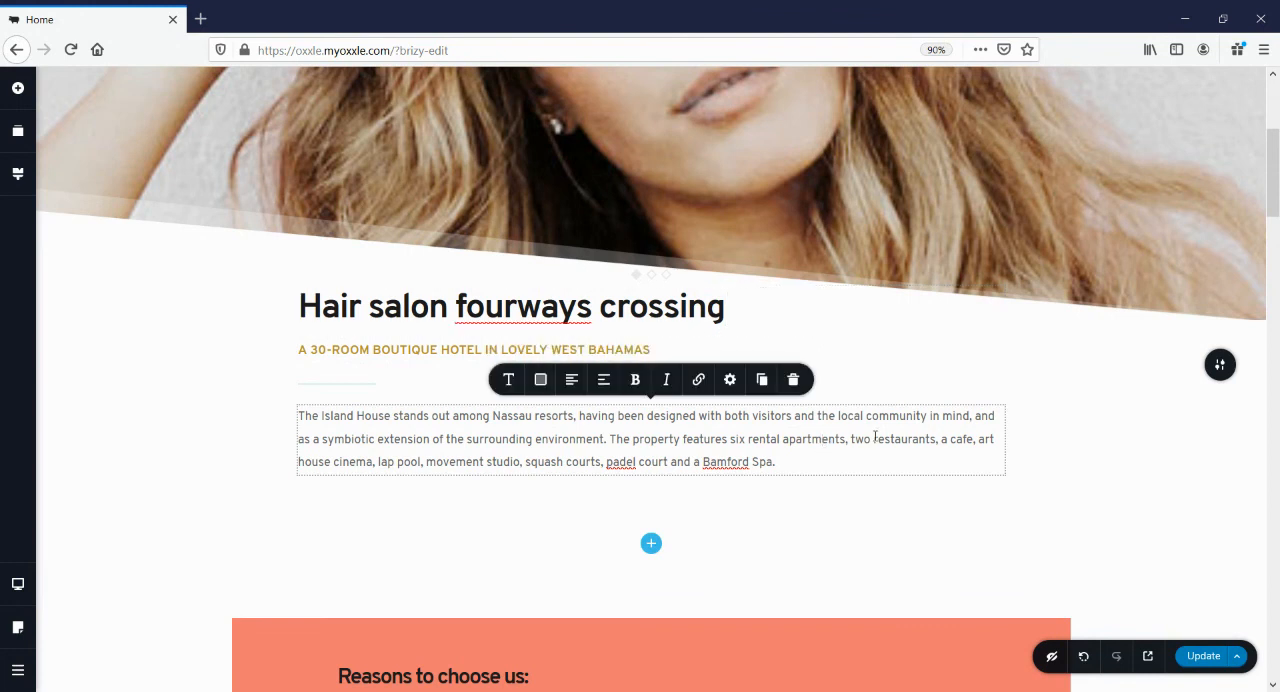
{"action": "scroll", "coordinate": [875, 438], "scroll_direction": "down", "scroll_amount": 3}
{"action": "scroll", "coordinate": [875, 438], "scroll_direction": "down", "scroll_amount": 1}
{"action": "left_click", "coordinate": [1204, 656]}
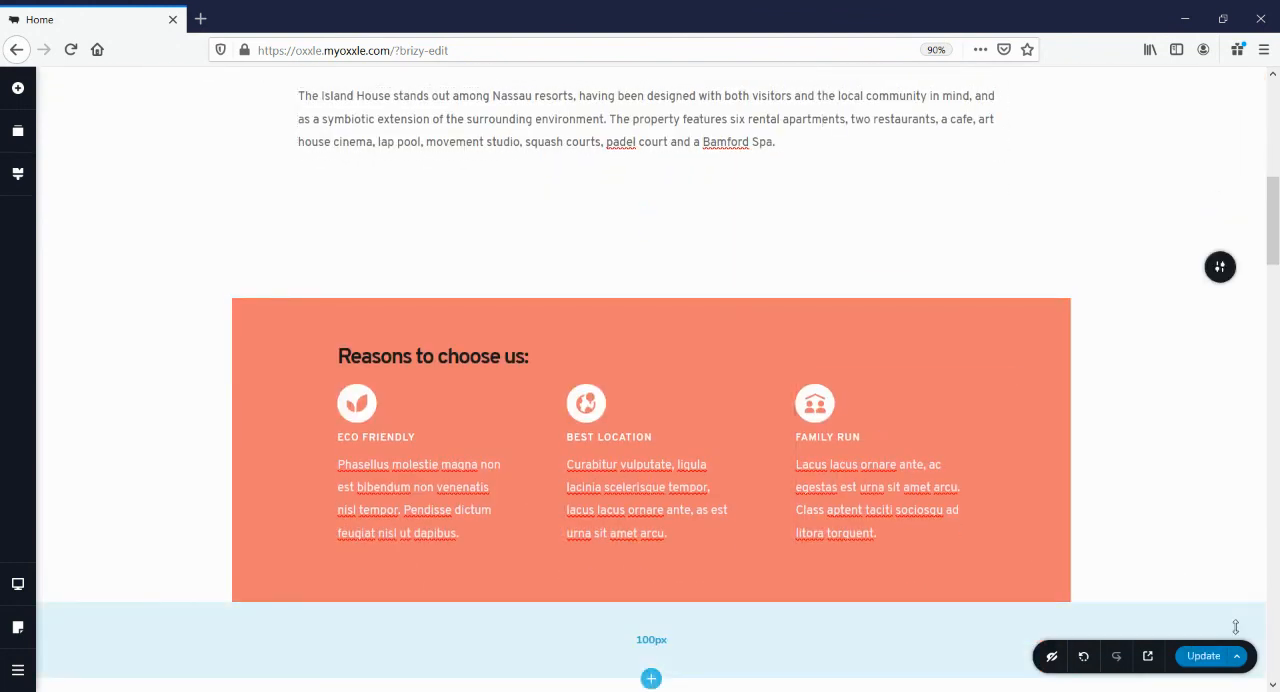
{"action": "scroll", "coordinate": [926, 336], "scroll_direction": "down", "scroll_amount": 12}
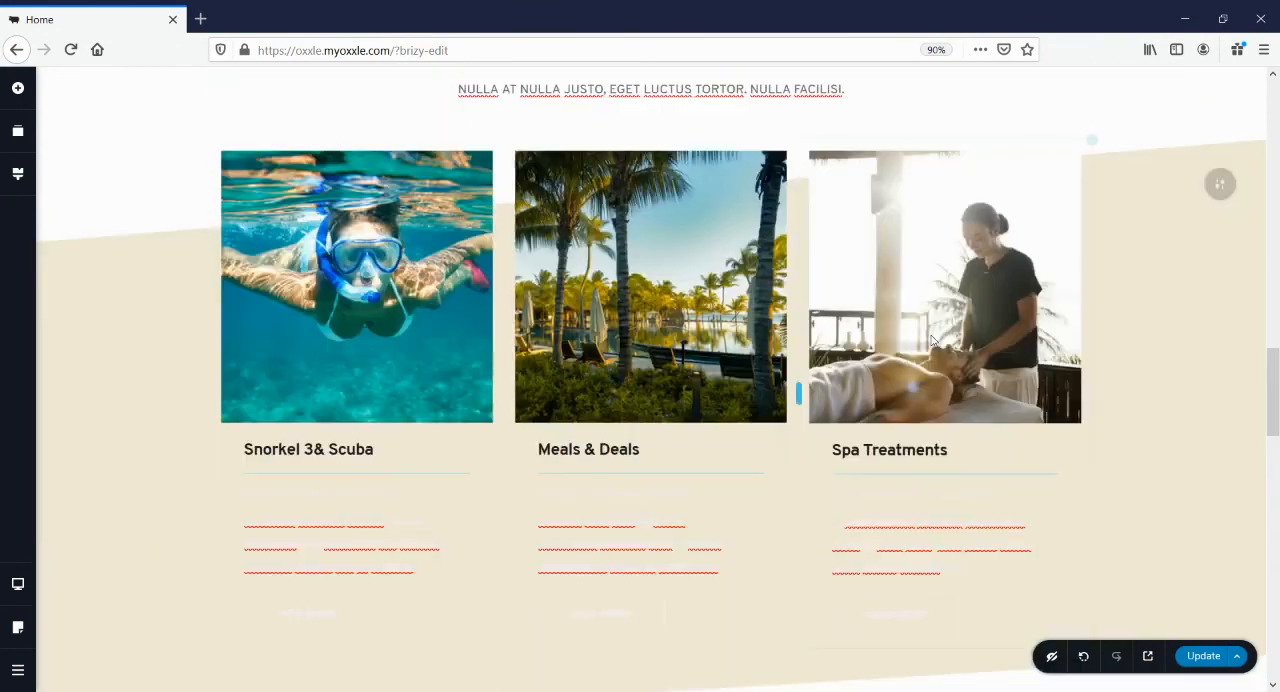
{"action": "scroll", "coordinate": [932, 340], "scroll_direction": "down", "scroll_amount": 15}
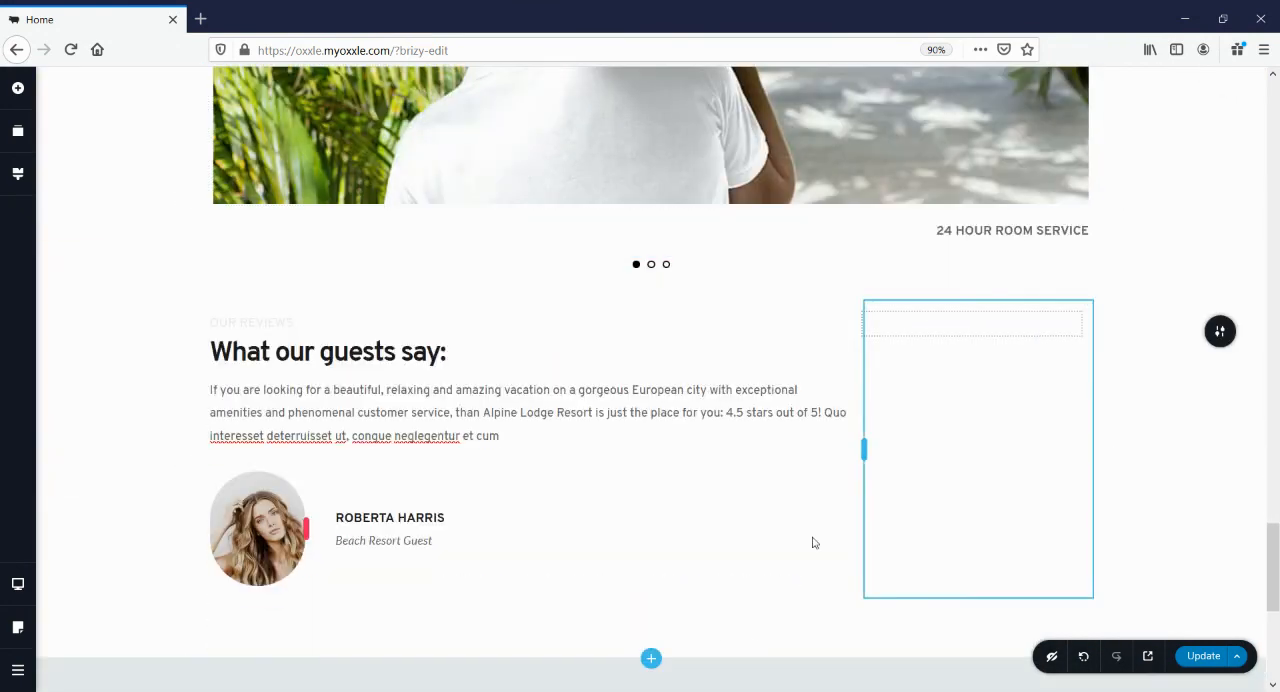